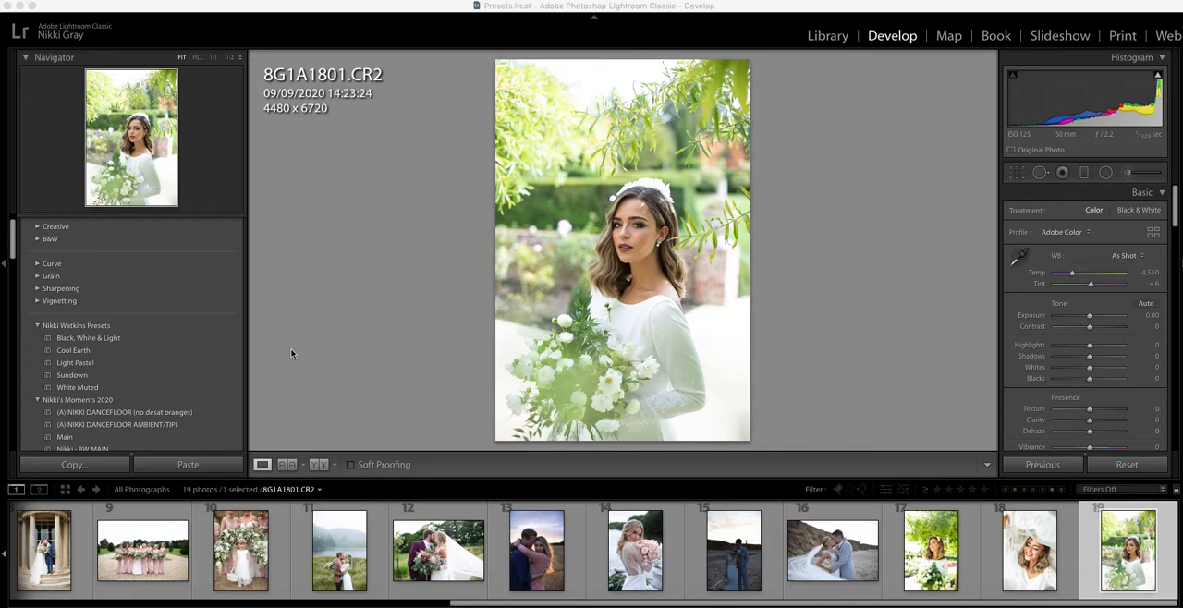
- Apply the Cool Earth preset to 8G1A1801.CR2, with Exposure set to -0.40 and Whites to +29
click(151, 351)
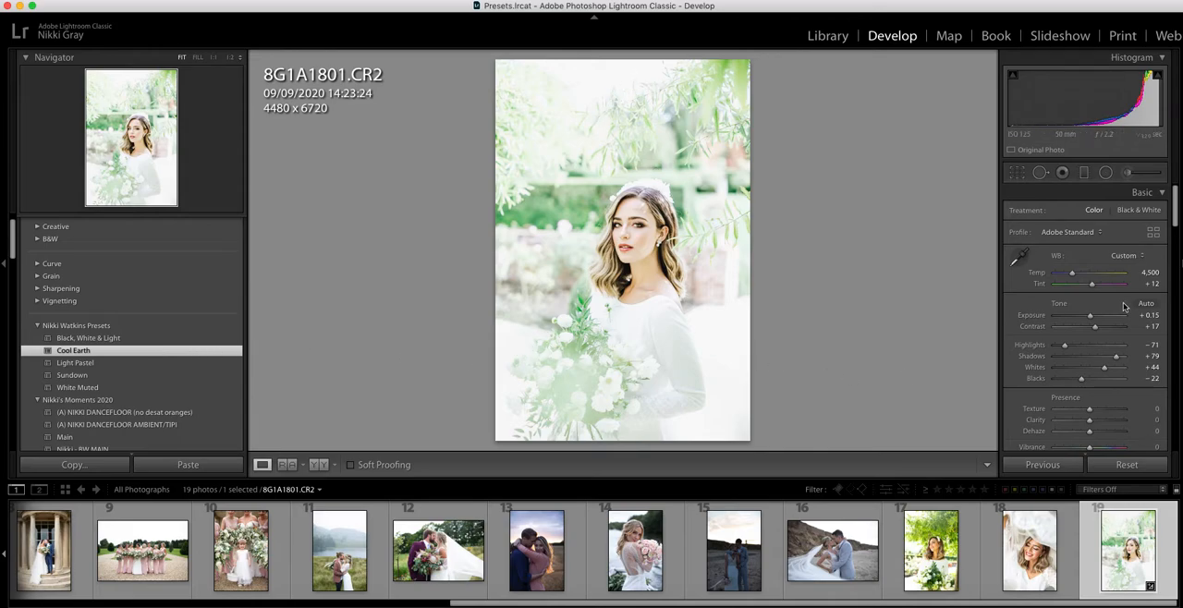
drag(1093, 315, 1087, 318)
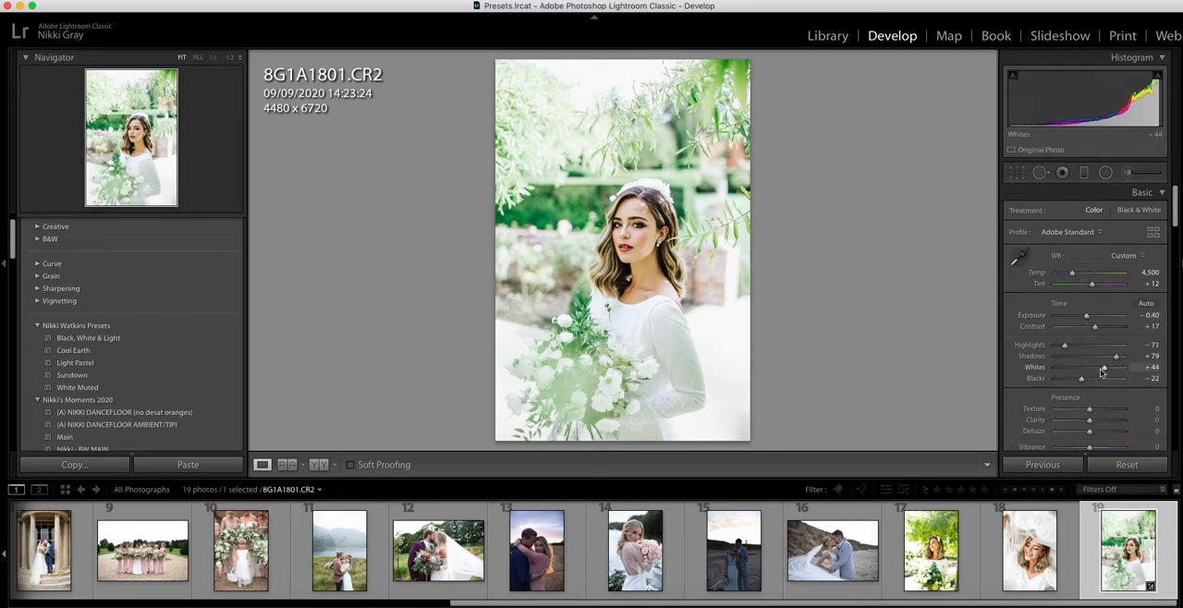
drag(1102, 369, 1099, 369)
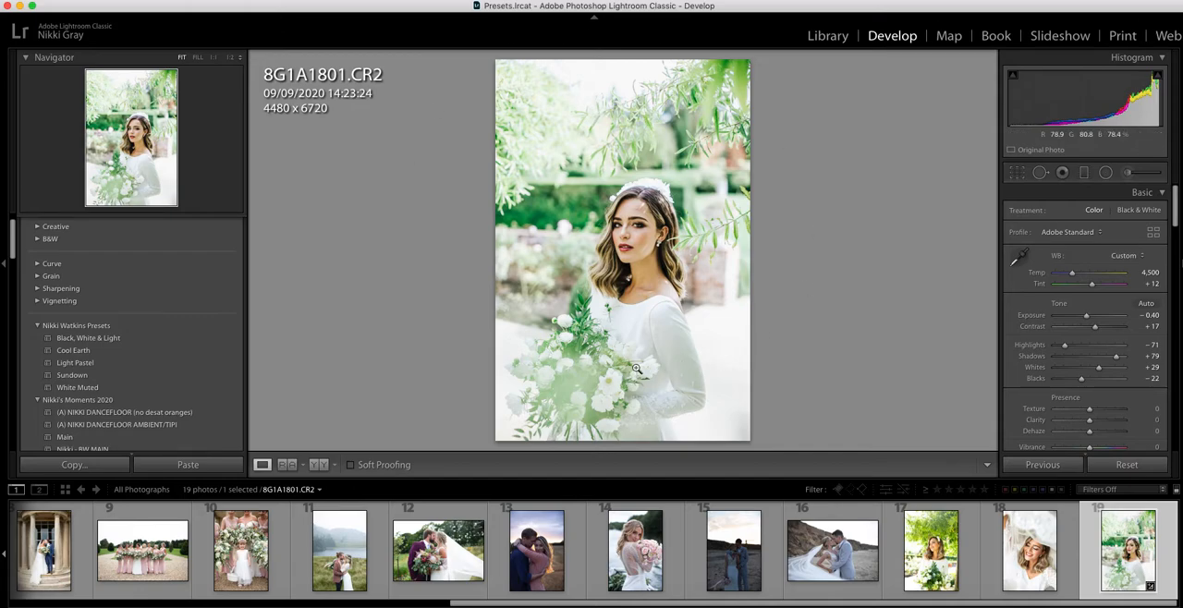
- Reduce the green saturation of the photo to -49 in the HSL adjustments
scroll(1073, 390, down, 10)
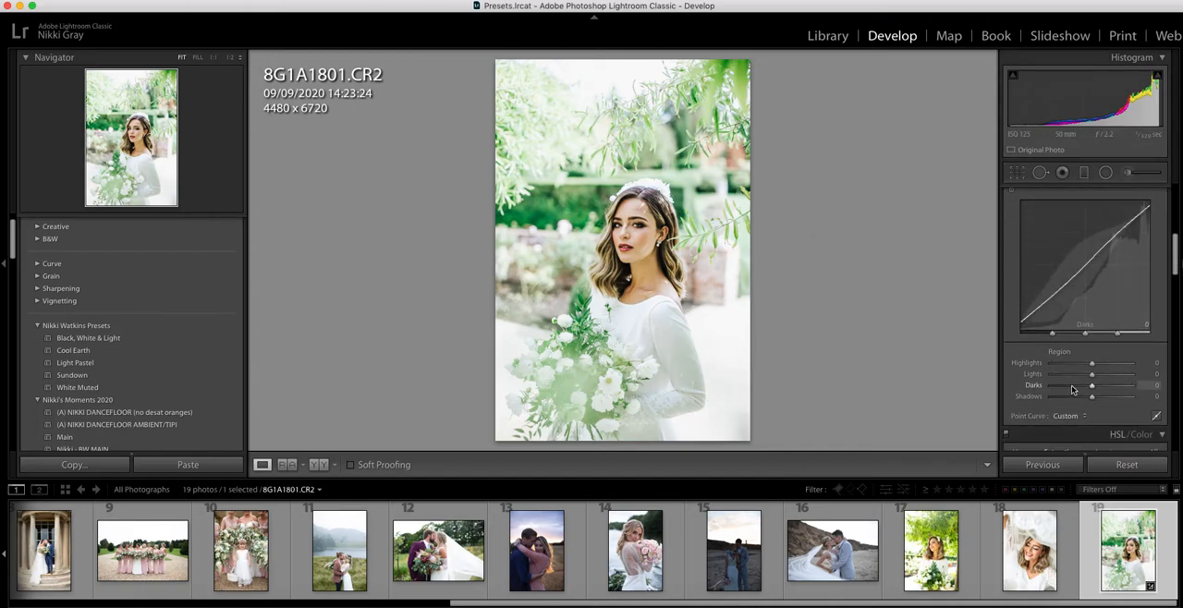
scroll(1072, 390, down, 3)
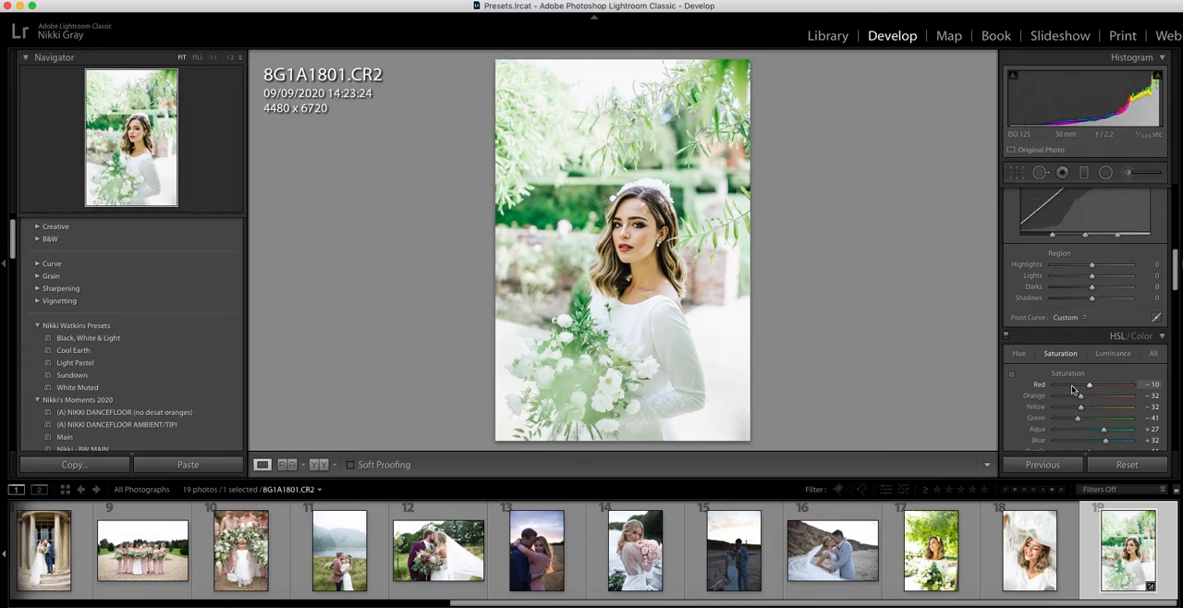
scroll(1072, 390, down, 2)
drag(1077, 362, 1075, 366)
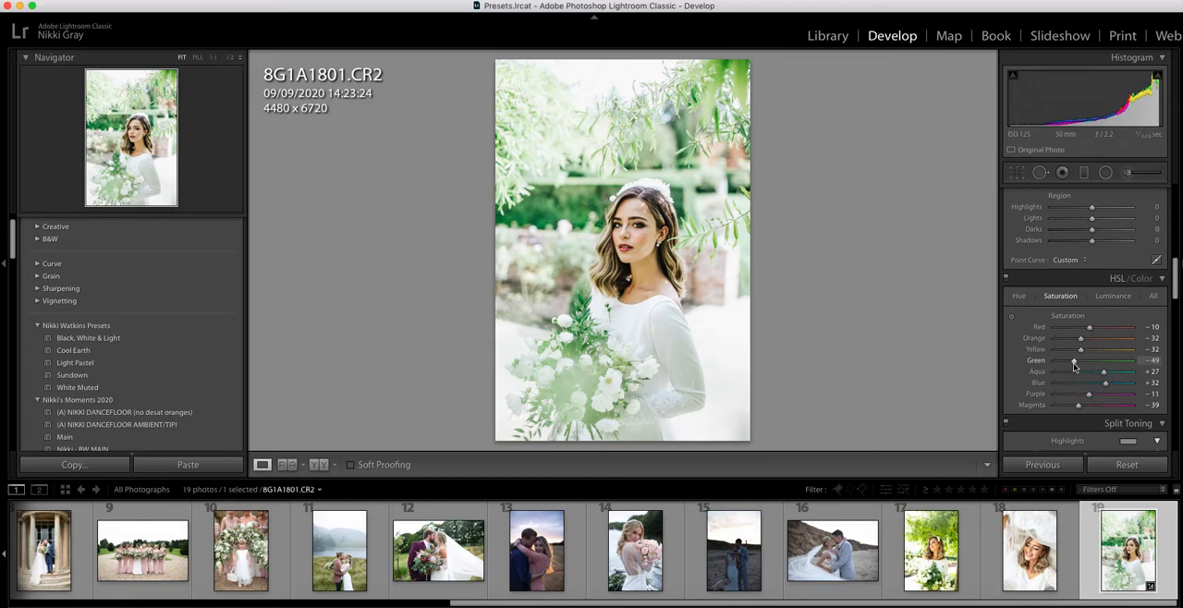
scroll(1074, 367, up, 10)
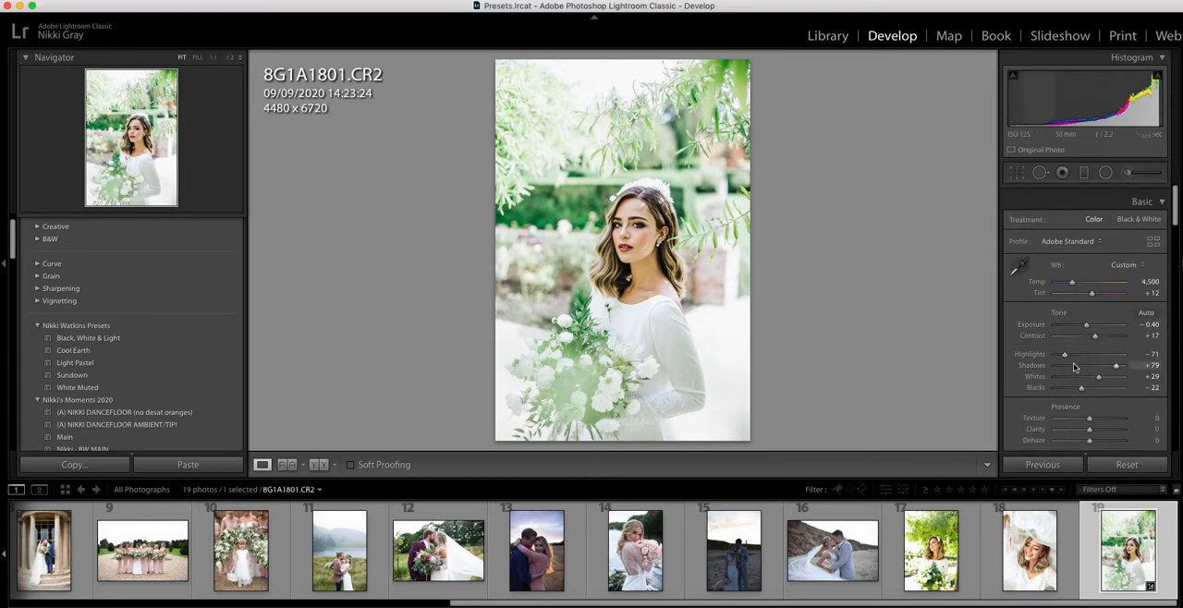
- Copy the develop settings of 8G1A1801.CR2 and paste them onto LG1A9937.CR2
click(74, 465)
click(792, 351)
click(925, 568)
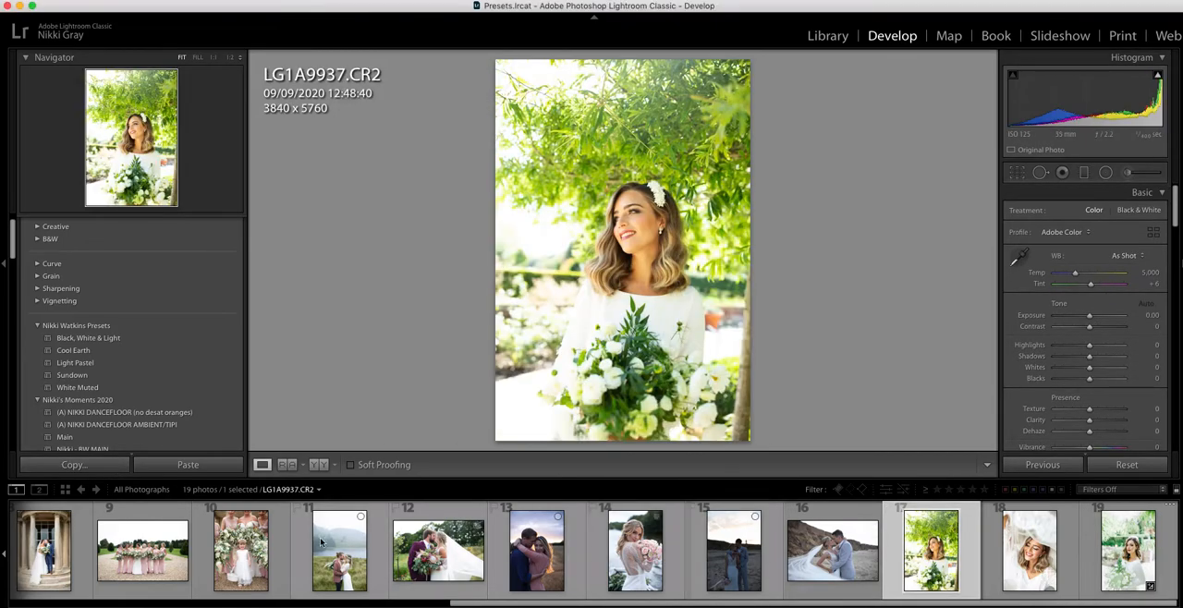
click(209, 468)
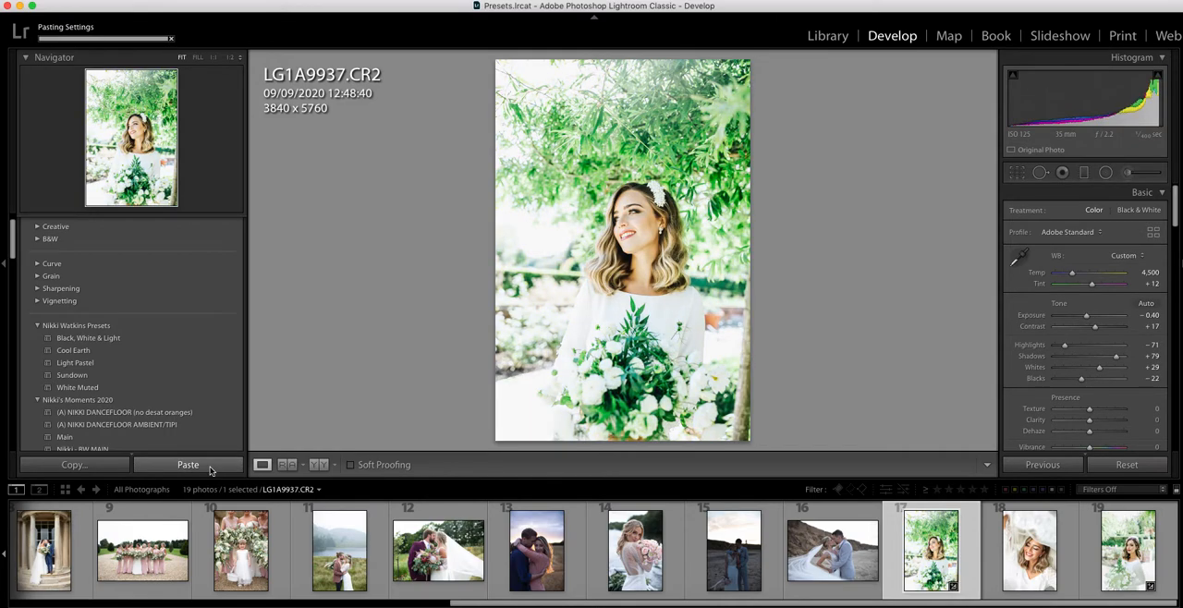
- Set Highlights to -74 and Whites to +12 on LG1A9937.CR2, and compare it side by side with its original
click(1062, 347)
drag(1099, 367, 1095, 371)
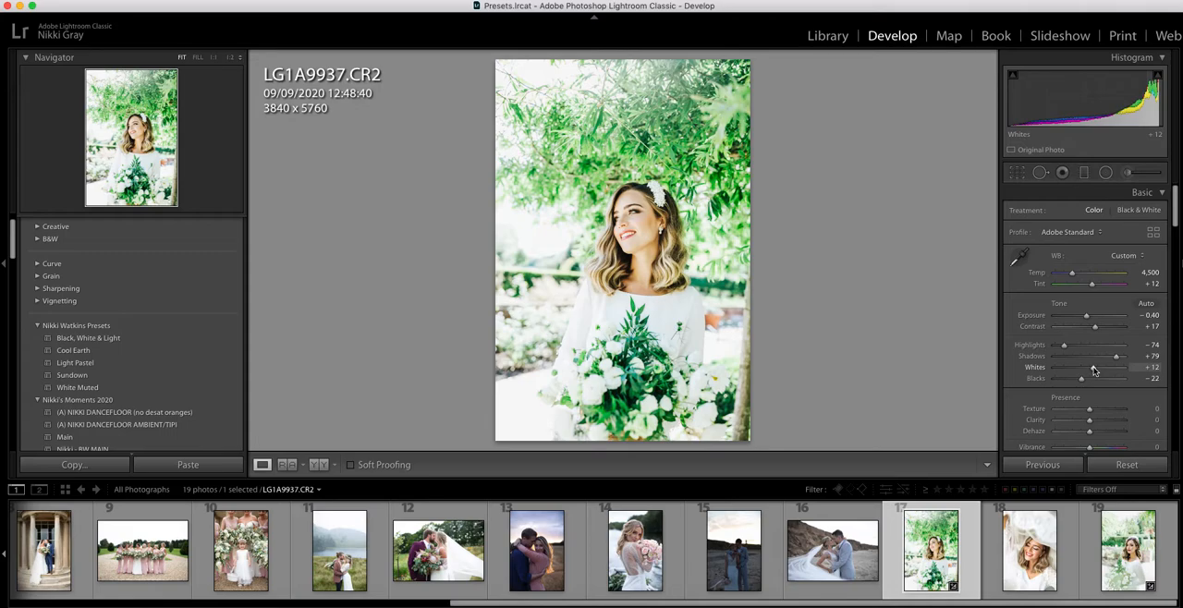
click(318, 464)
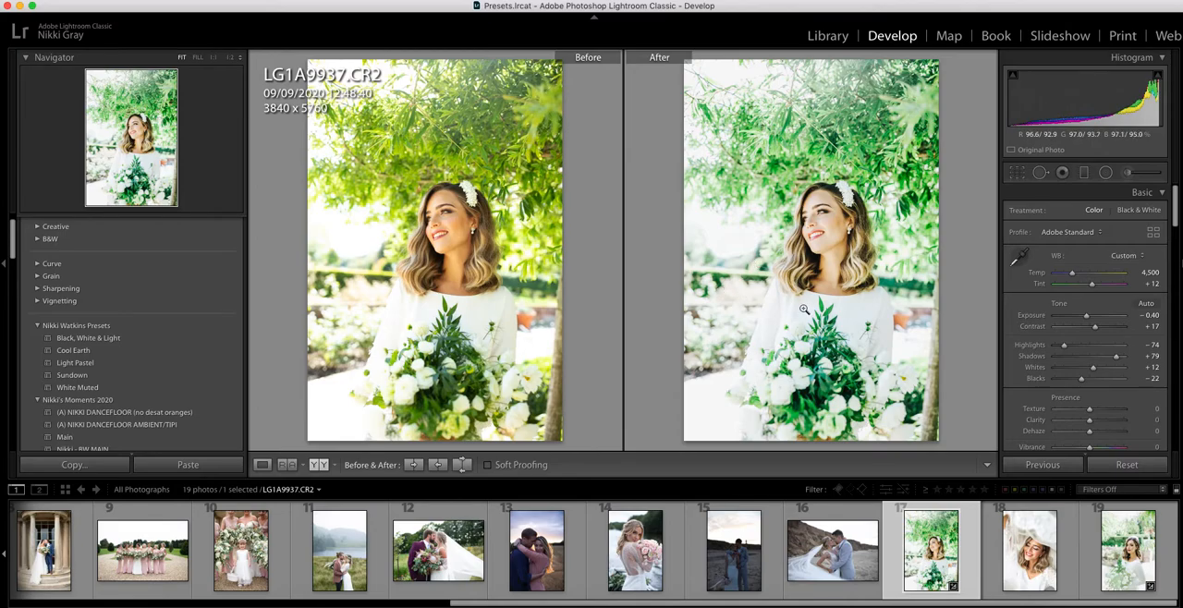
click(262, 464)
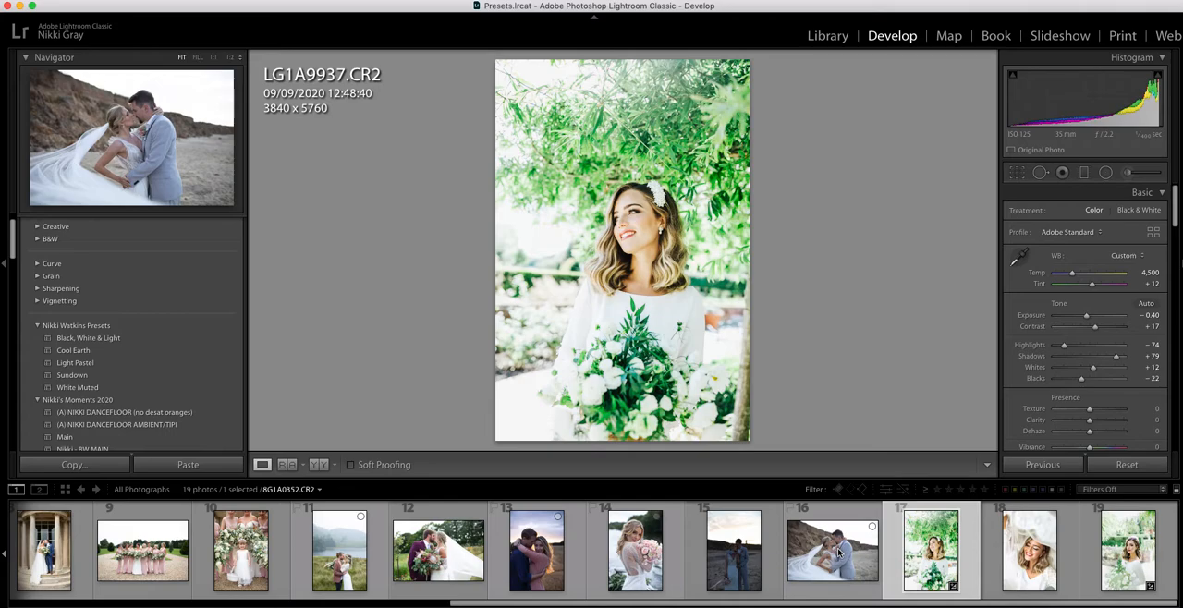
- Crop the wedding party photo LG1A9856.CR2 slightly tighter, to about 3769 x 5457
scroll(845, 557, left, 2)
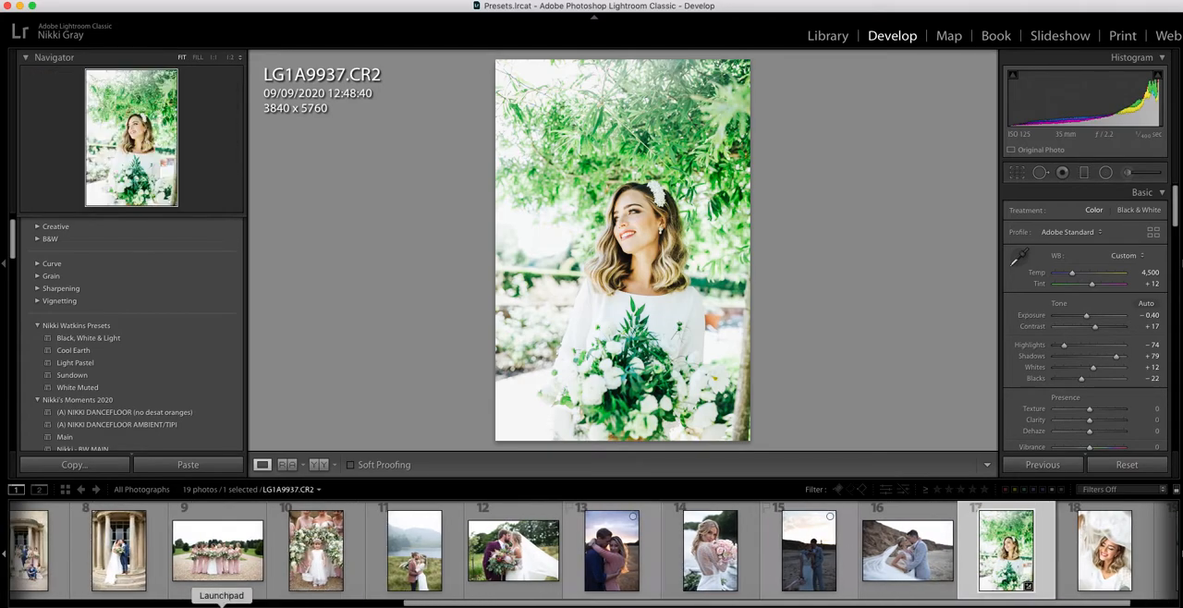
scroll(222, 566, left, 5)
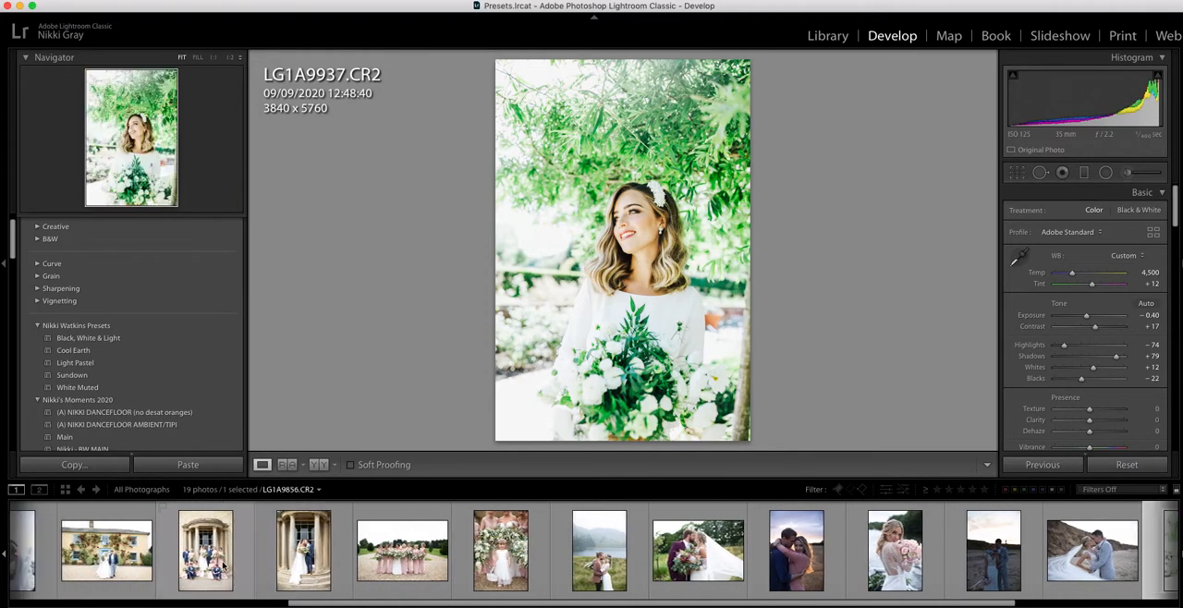
click(222, 566)
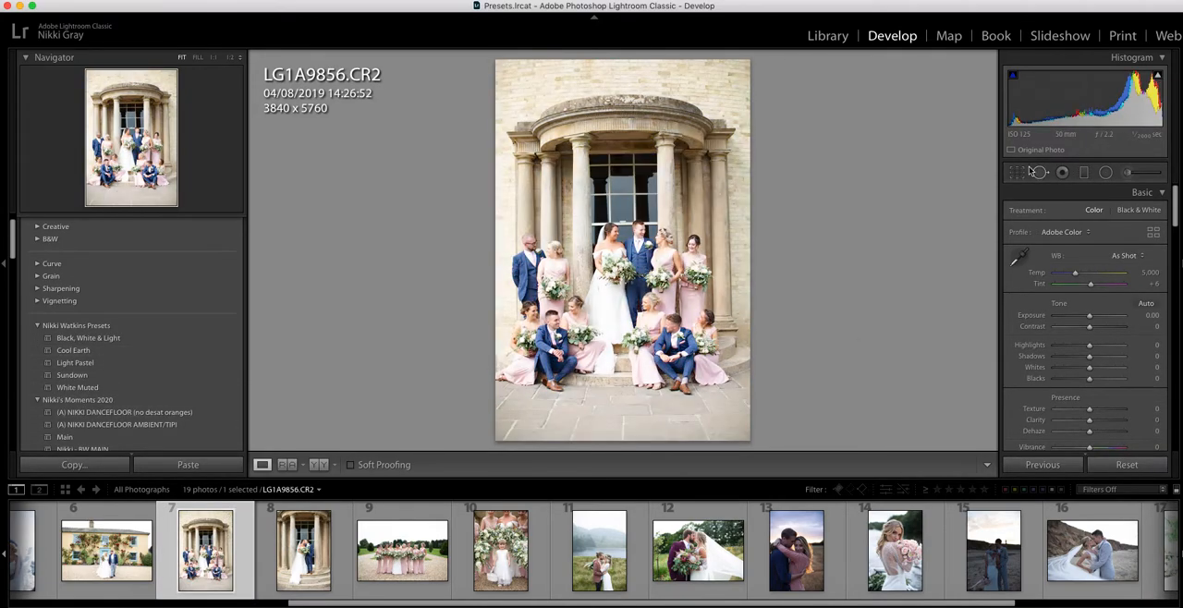
key(r)
drag(744, 442, 746, 432)
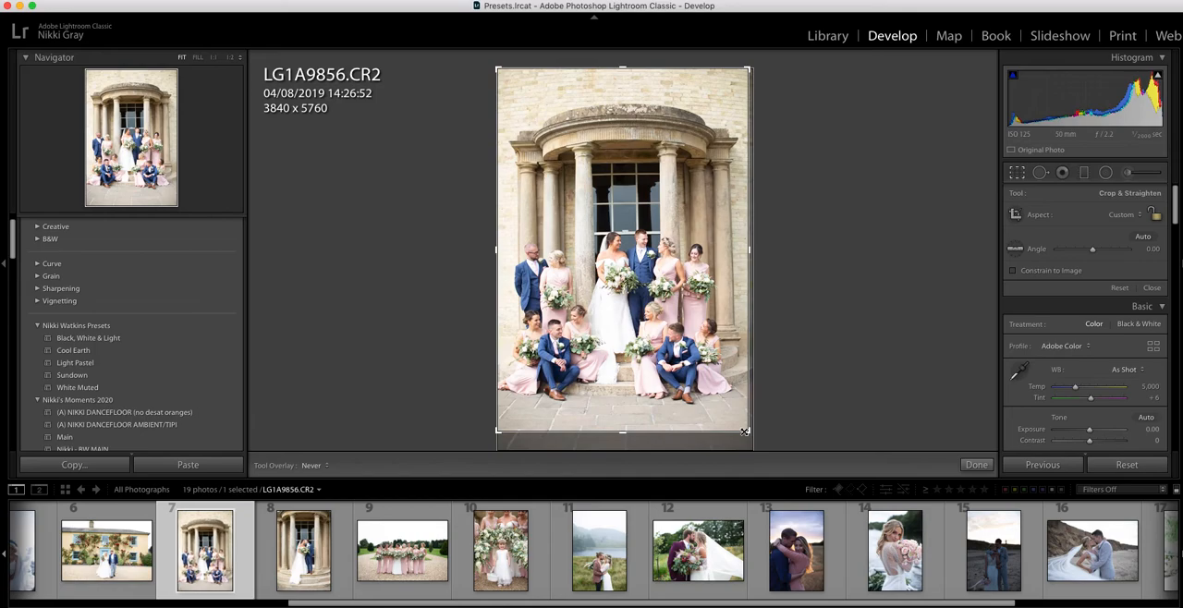
key(Return)
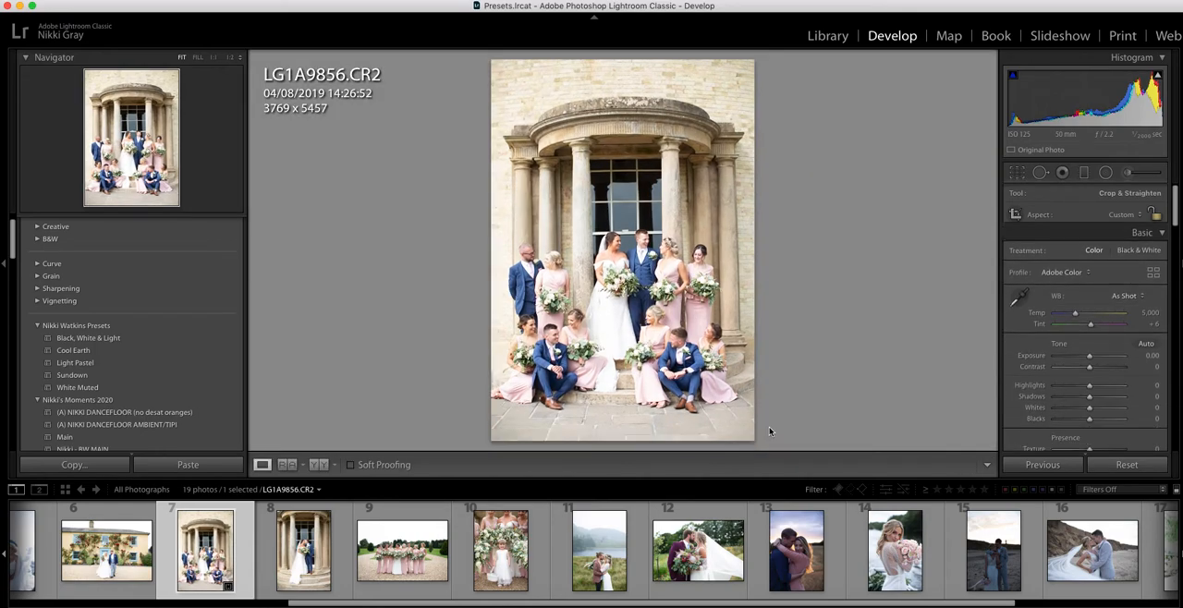
- Apply the Cool Earth preset to LG1A9856.CR2 and lower its Exposure to -0.60
click(138, 353)
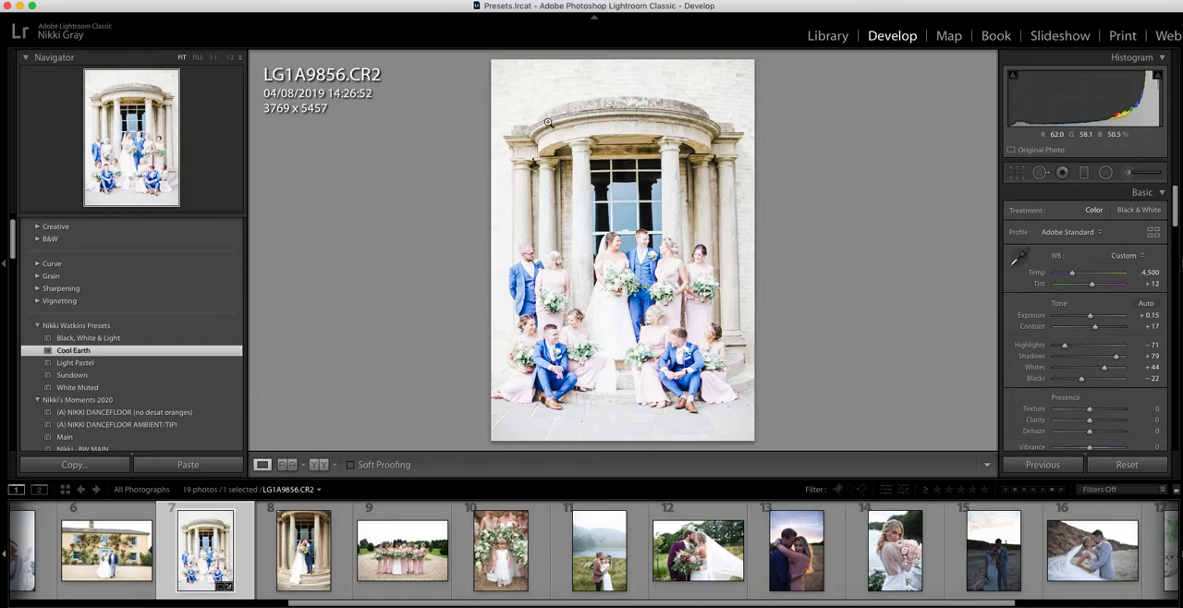
drag(1091, 320, 1085, 318)
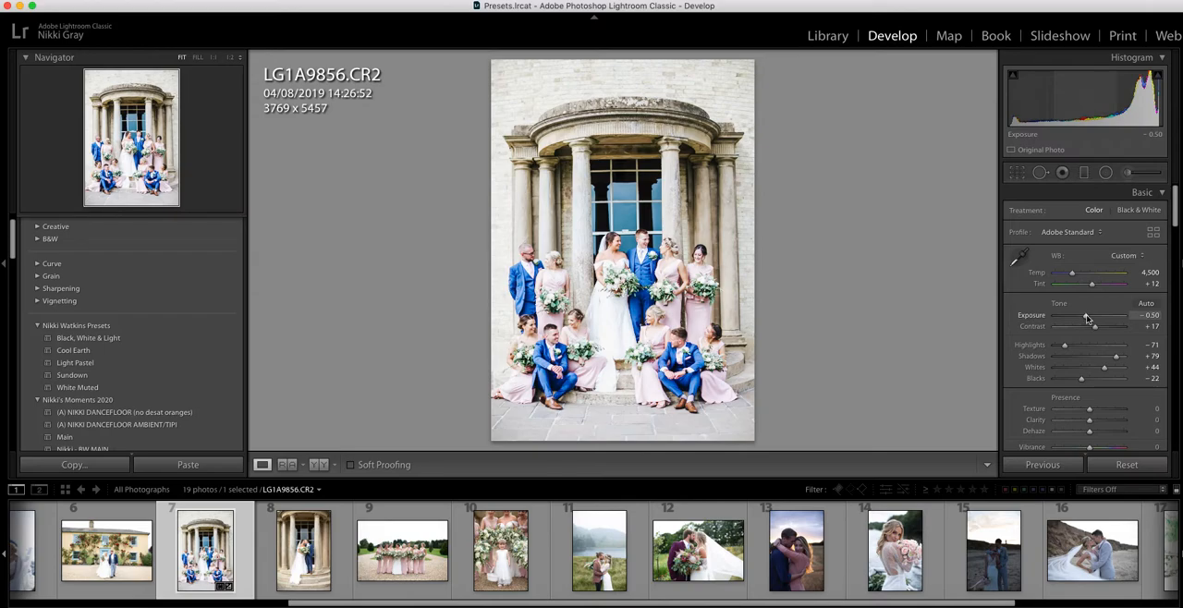
drag(1086, 315, 1085, 315)
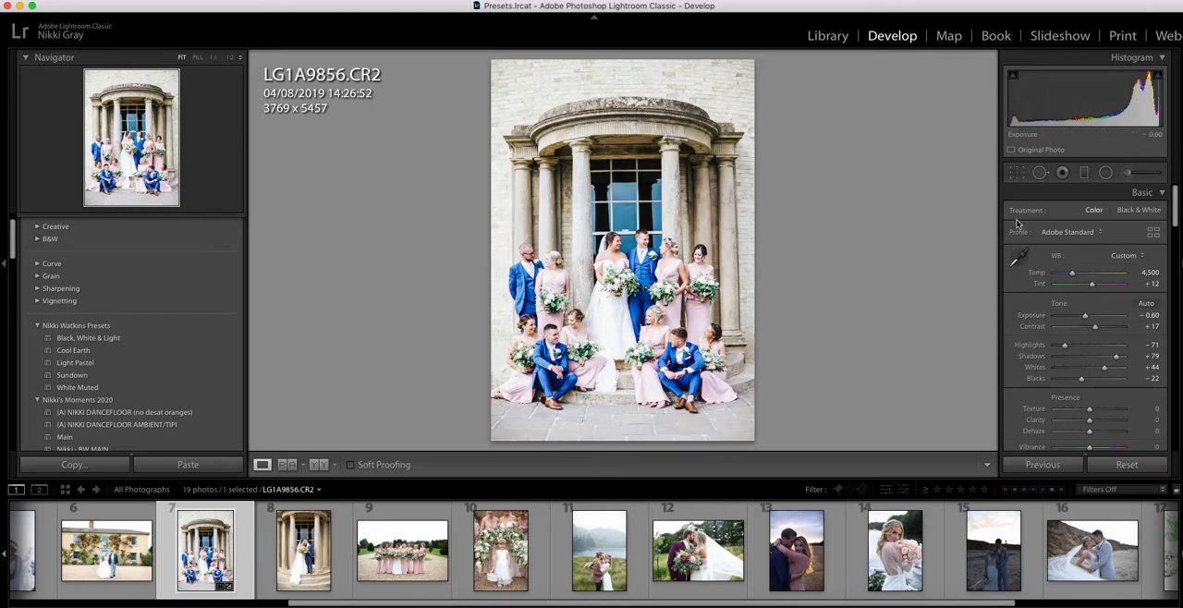
- Tighten the crop of the wedding party photo to about 3742 x 5400
click(1016, 172)
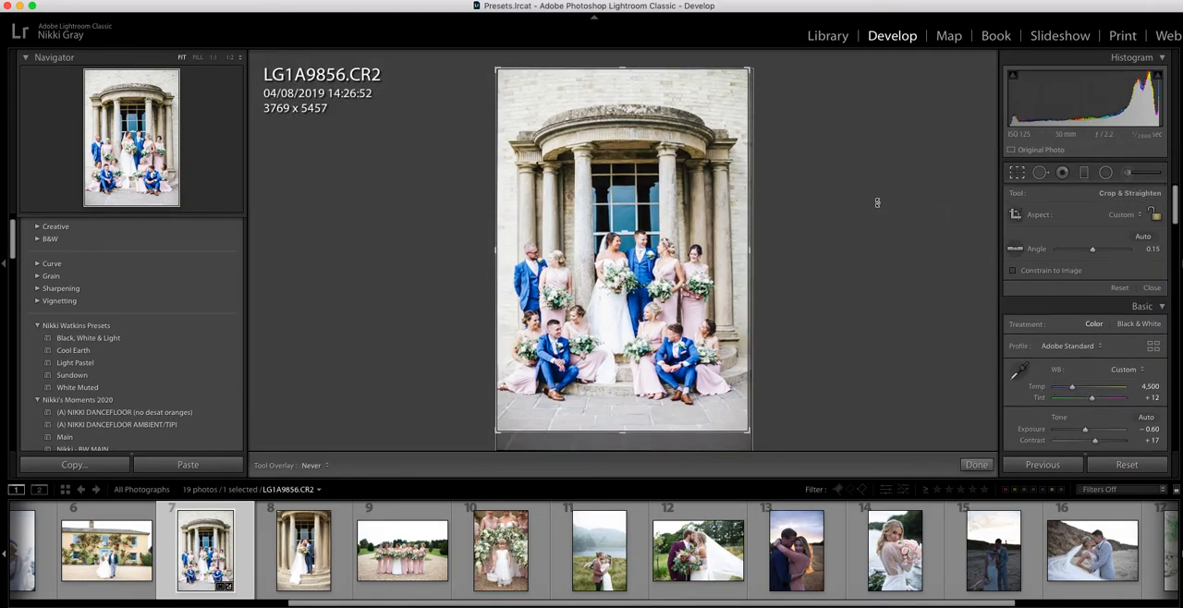
drag(495, 433, 497, 431)
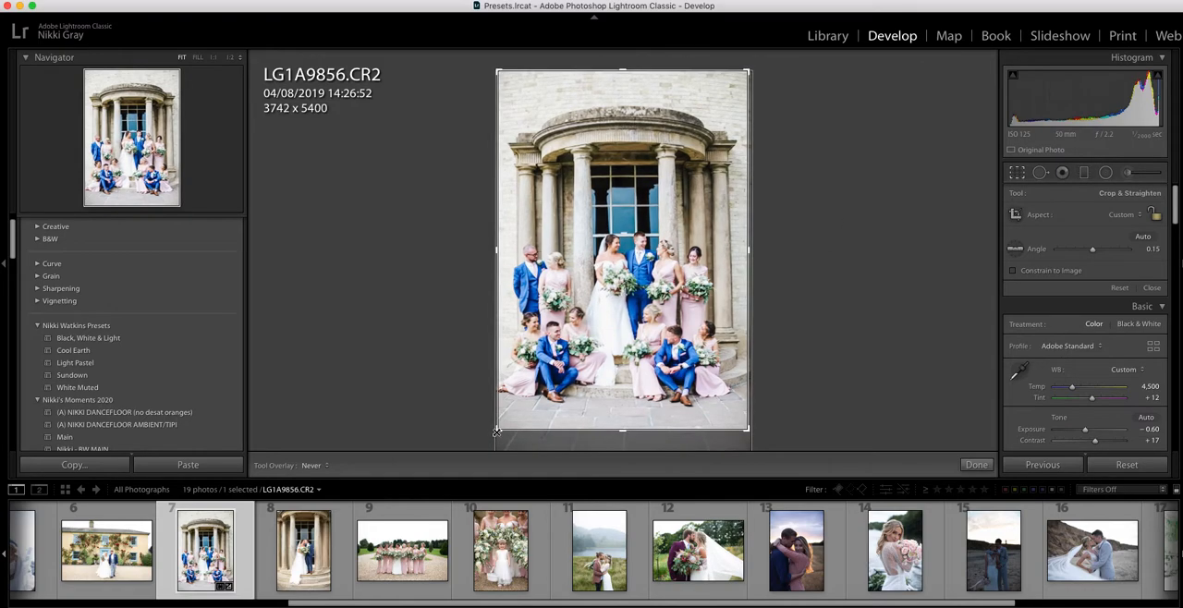
click(977, 465)
- Adjust the basic settings to Temp 4,751, Whites -6 and Contrast +9
drag(1072, 274, 1075, 276)
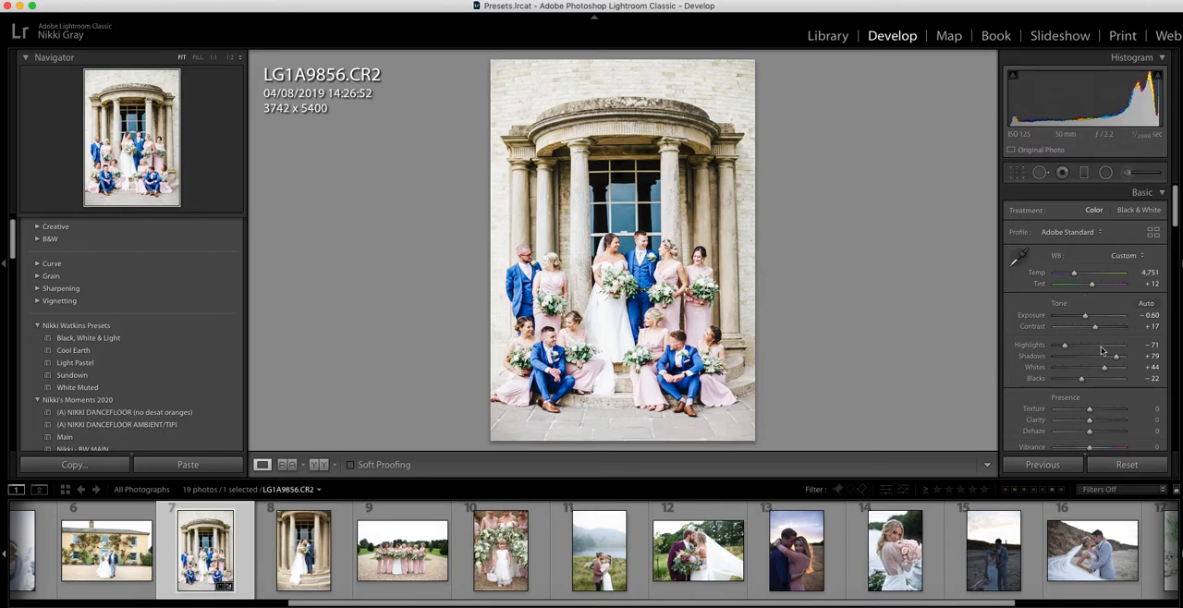
drag(1096, 372, 1087, 371)
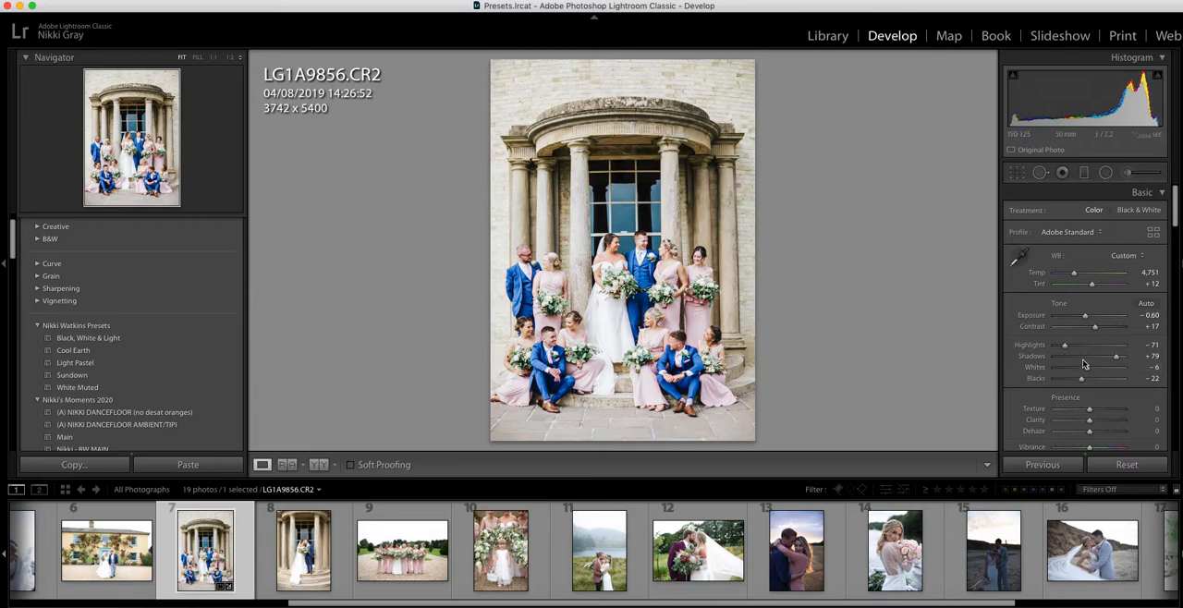
drag(1098, 331, 1095, 331)
drag(1094, 328, 1093, 328)
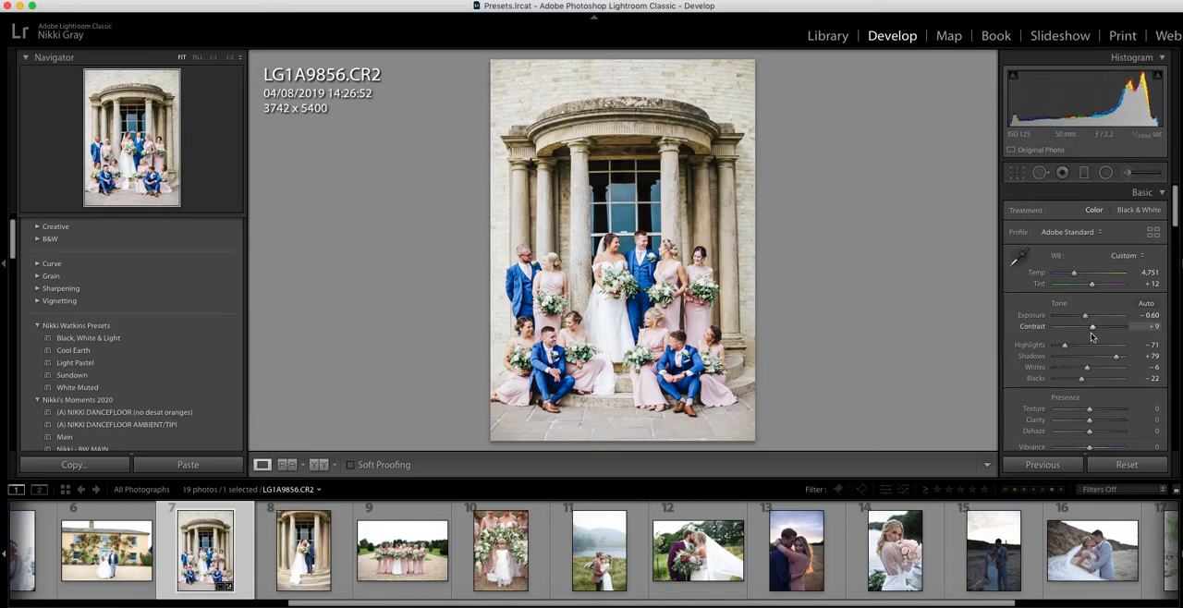
- Lower the tone curve's Highlights to -17 and review the HSL saturation and Split Toning settings
scroll(1057, 404, down, 2)
scroll(1059, 400, down, 9)
drag(1091, 376, 1086, 378)
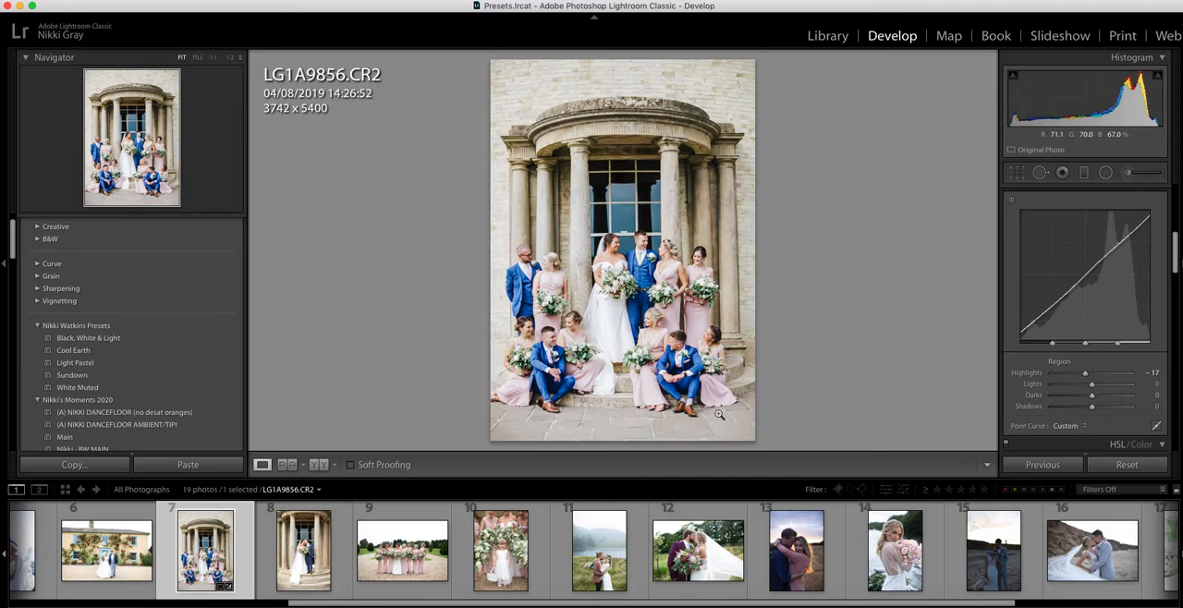
click(1119, 445)
scroll(1037, 398, down, 5)
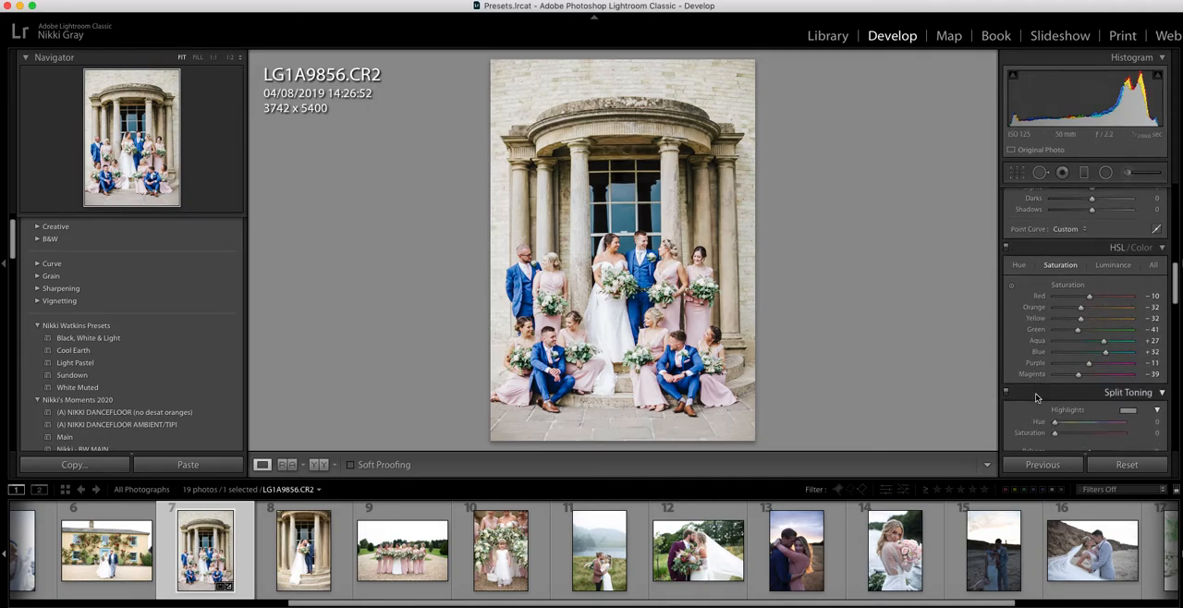
scroll(1037, 398, down, 2)
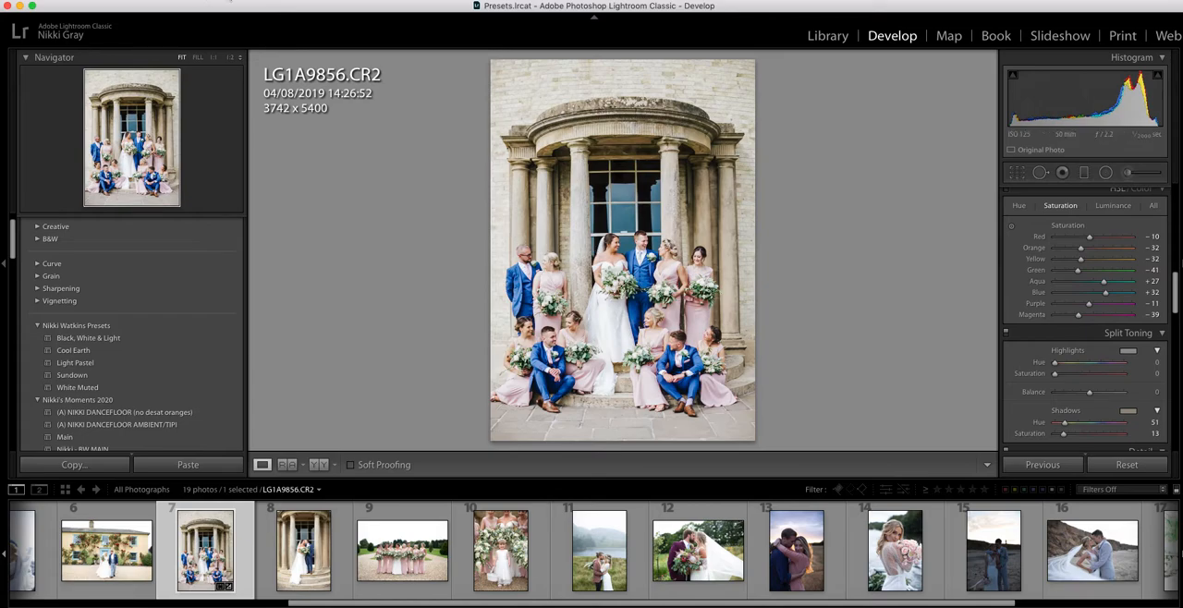
- Create a virtual copy of the edited LG1A9856.CR2
click(230, 0)
click(253, 96)
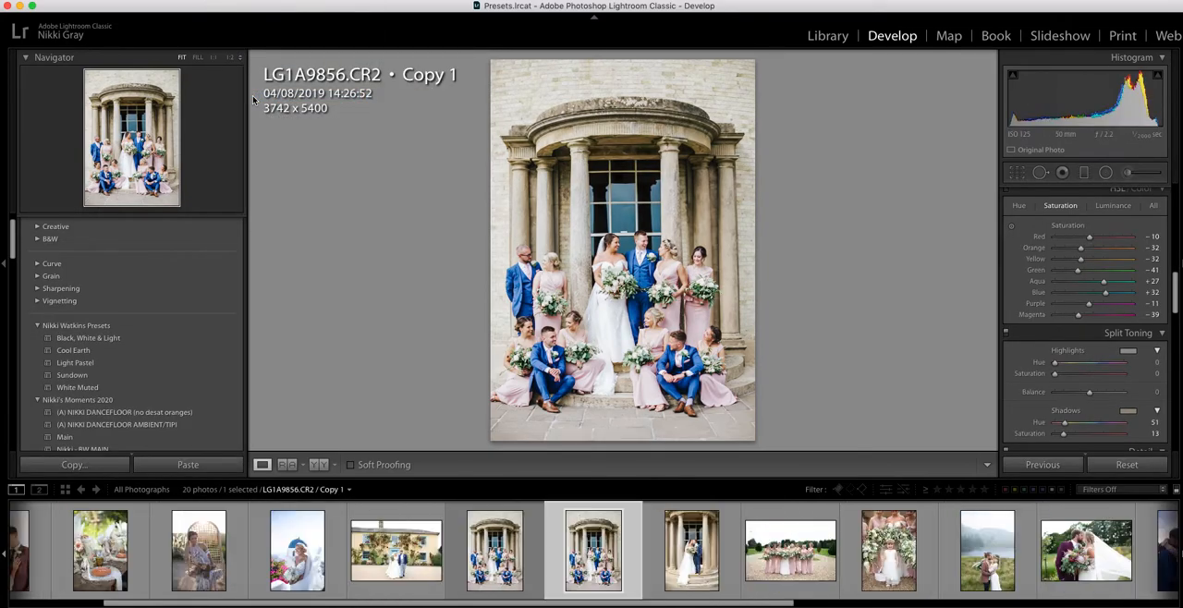
- Reset the original LG1A9856.CR2 and apply only the Cool Earth preset to it
key(Left)
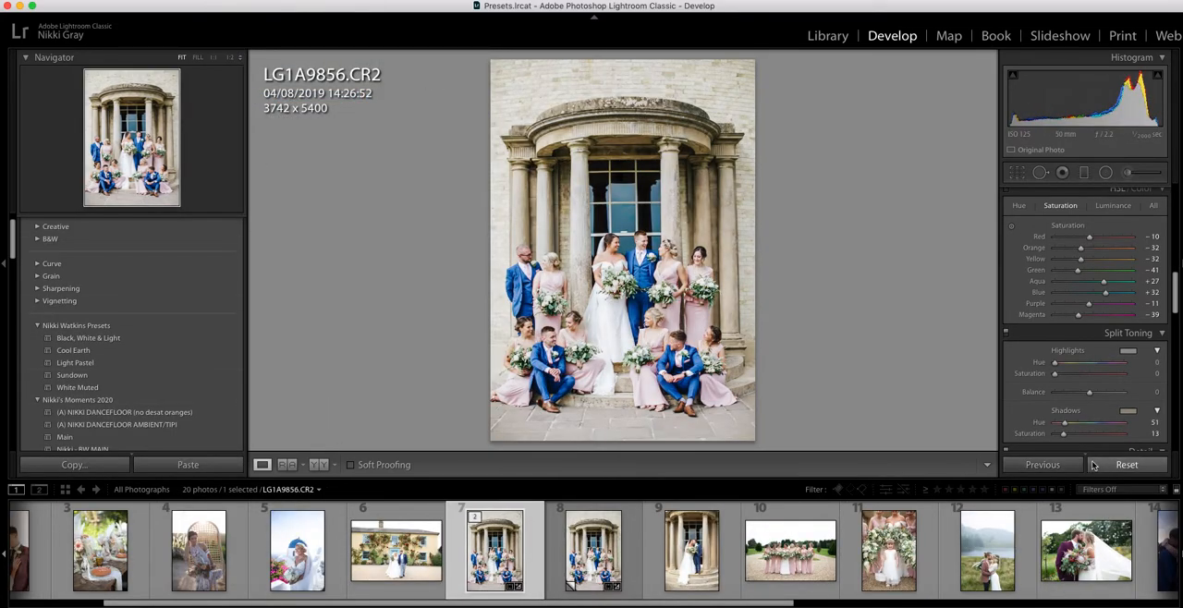
click(1114, 465)
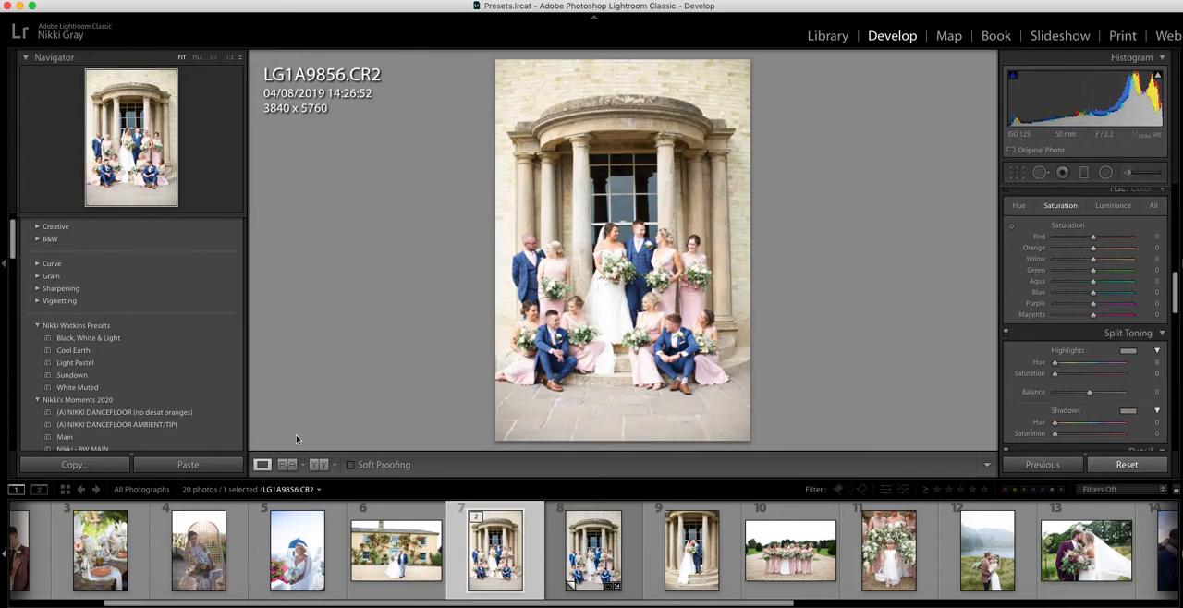
click(92, 352)
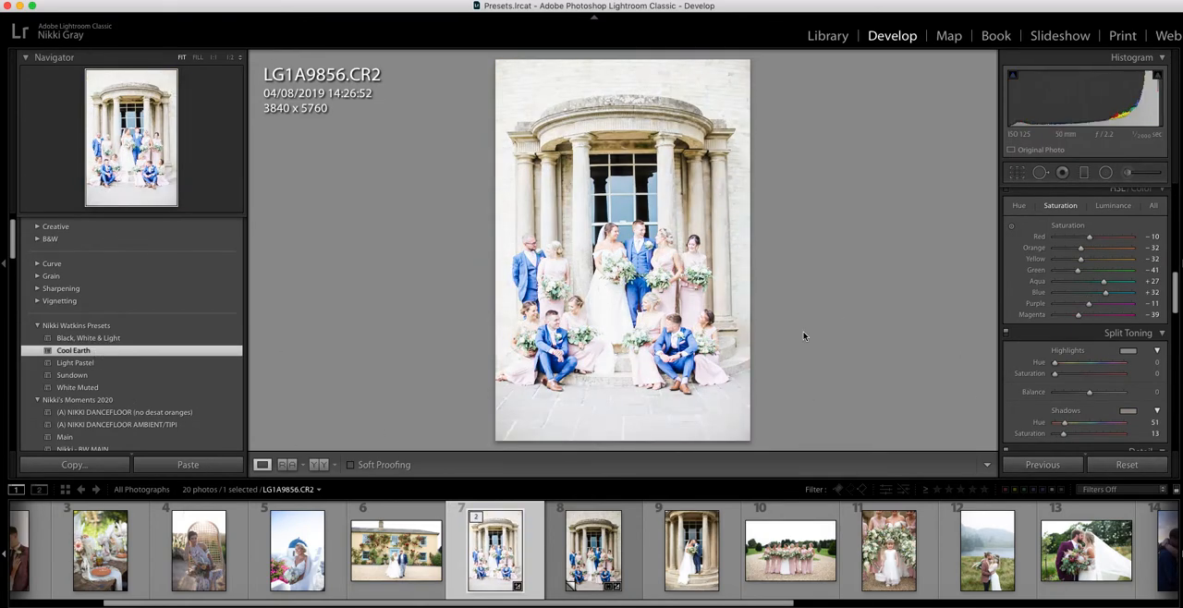
- Compare the preset-only original of LG1A9856.CR2 with its fine-tuned virtual copy by switching between them
key(Right)
key(Left)
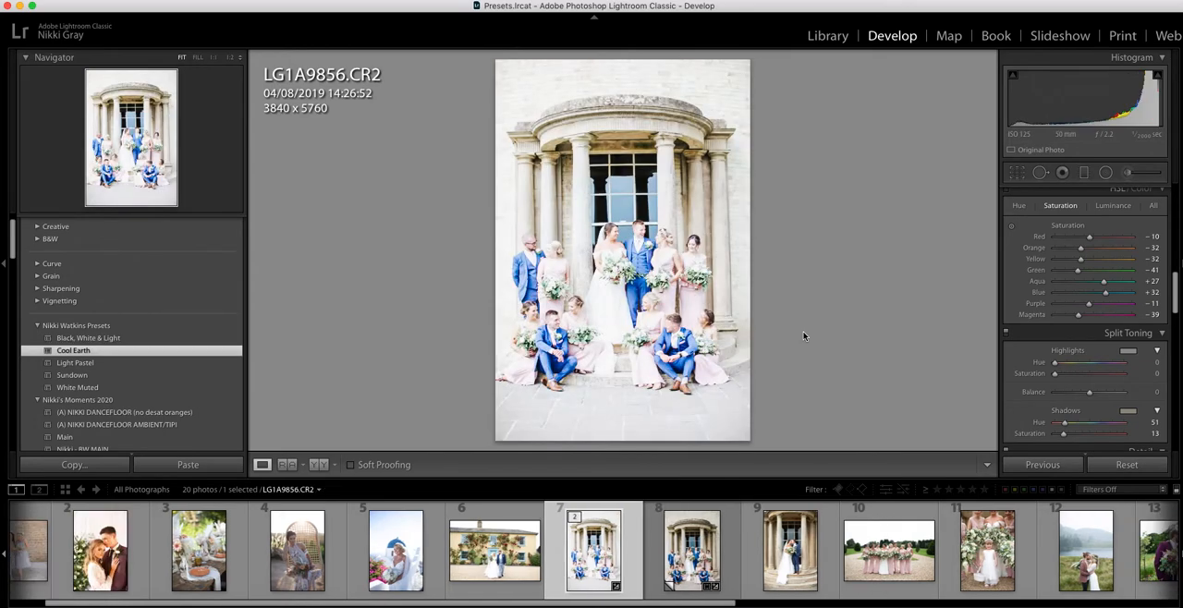
key(Right)
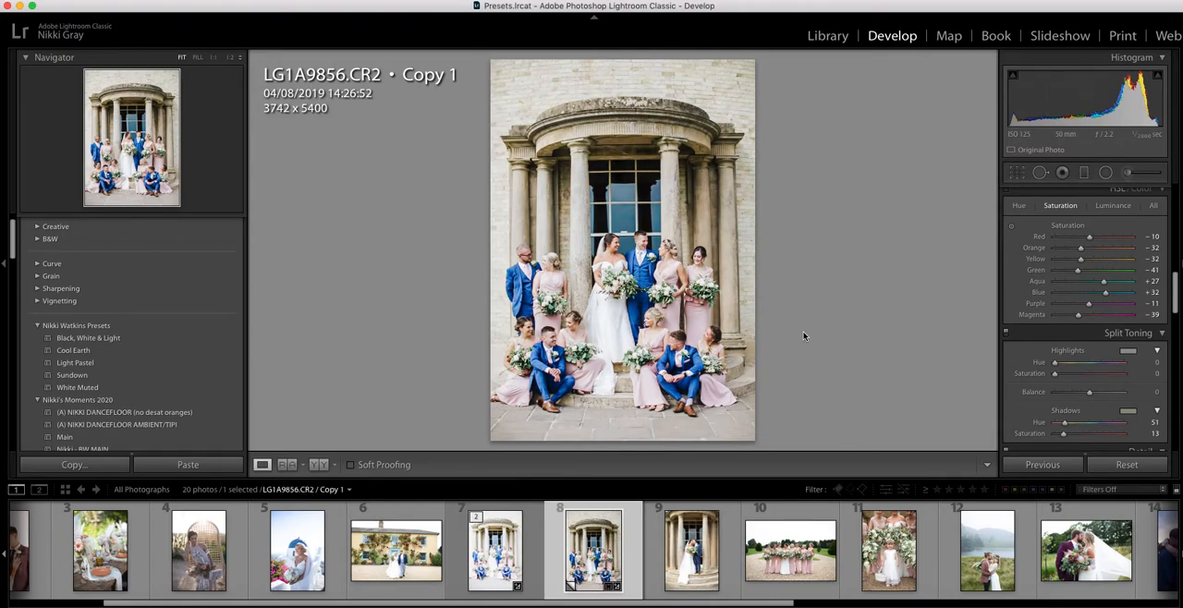
key(Left)
key(Right)
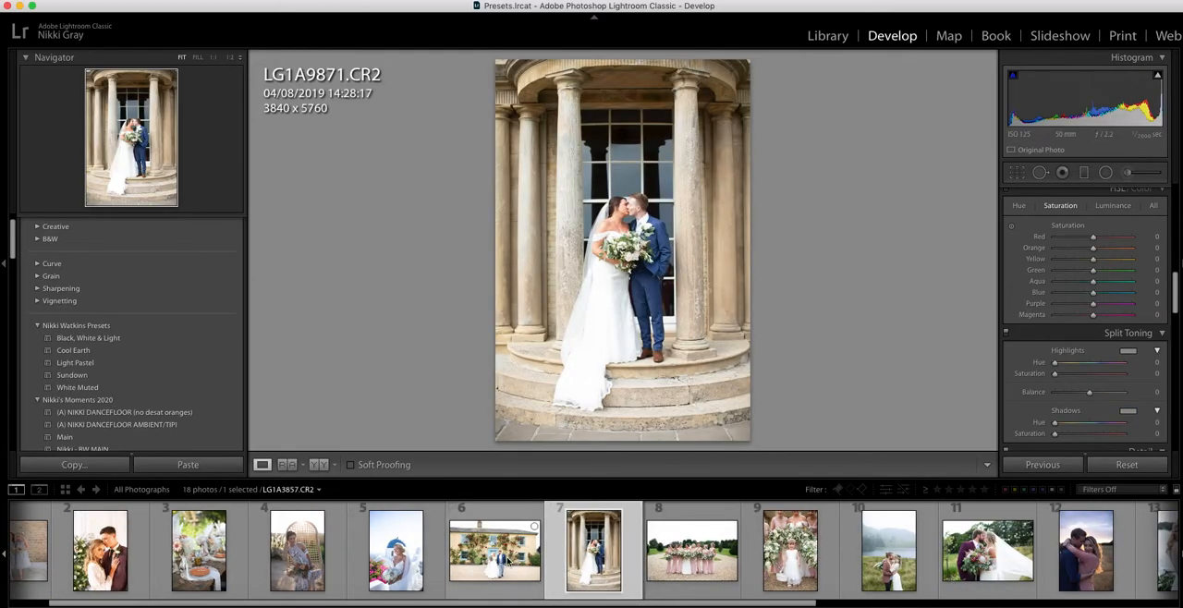
- Open the bride portrait 8G1A8741.CR2 and apply the Cool Earth preset to it
scroll(554, 556, up, 2)
click(467, 573)
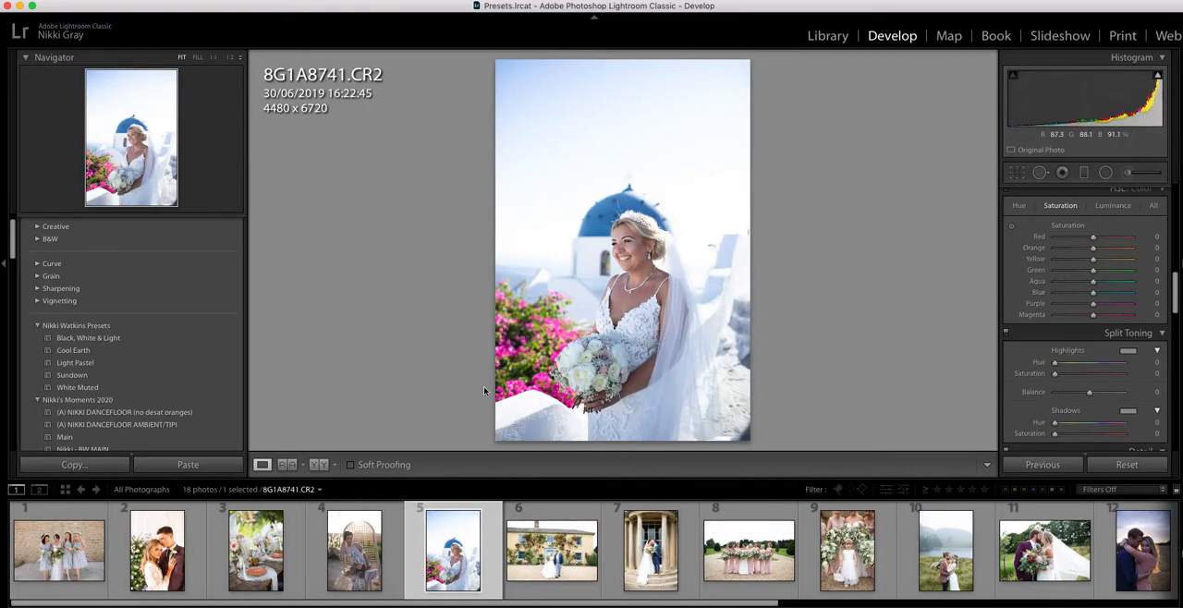
key(v)
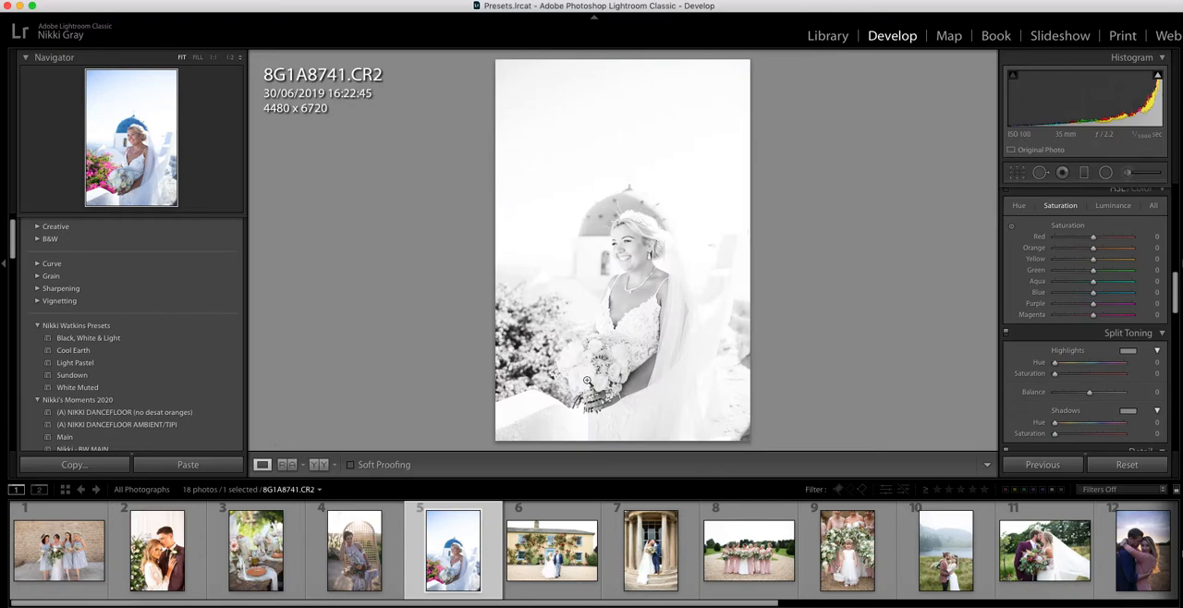
click(170, 350)
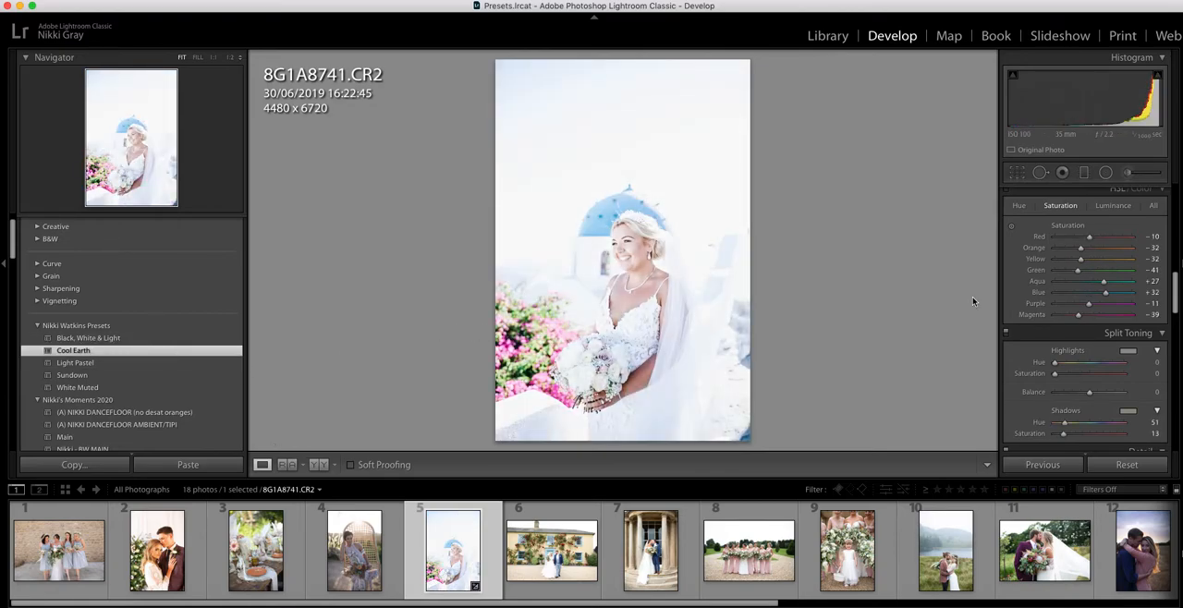
- Set the bride portrait's Exposure to -0.55, Temp to 5,400, Highlights to -77 and Whites to +22
scroll(1081, 305, up, 10)
drag(1094, 315, 1088, 317)
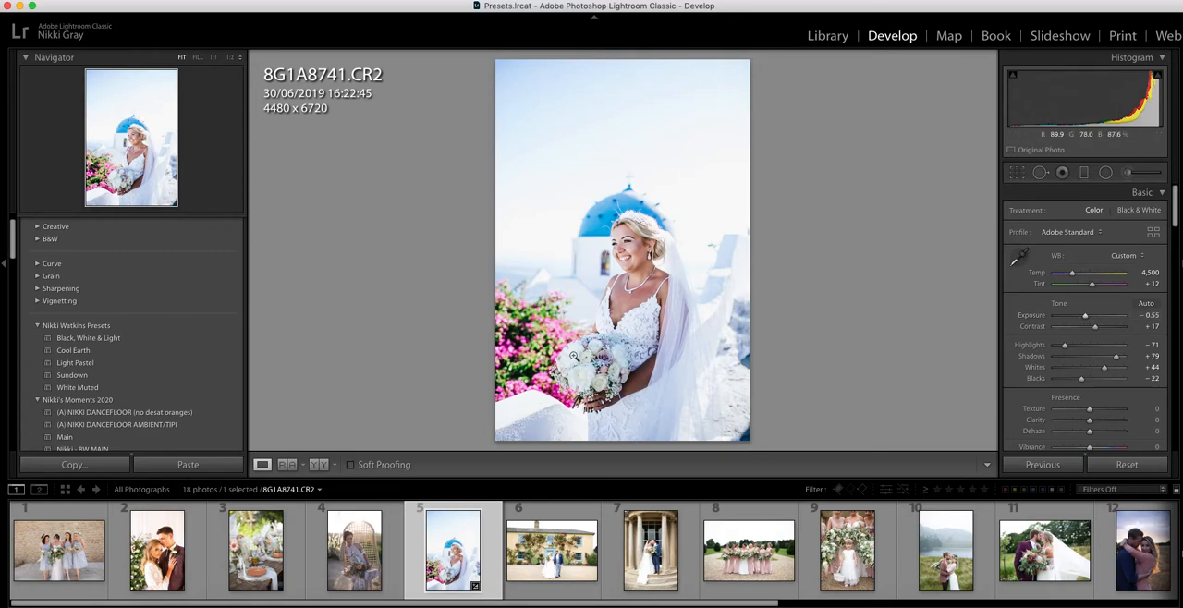
drag(1075, 279, 1080, 280)
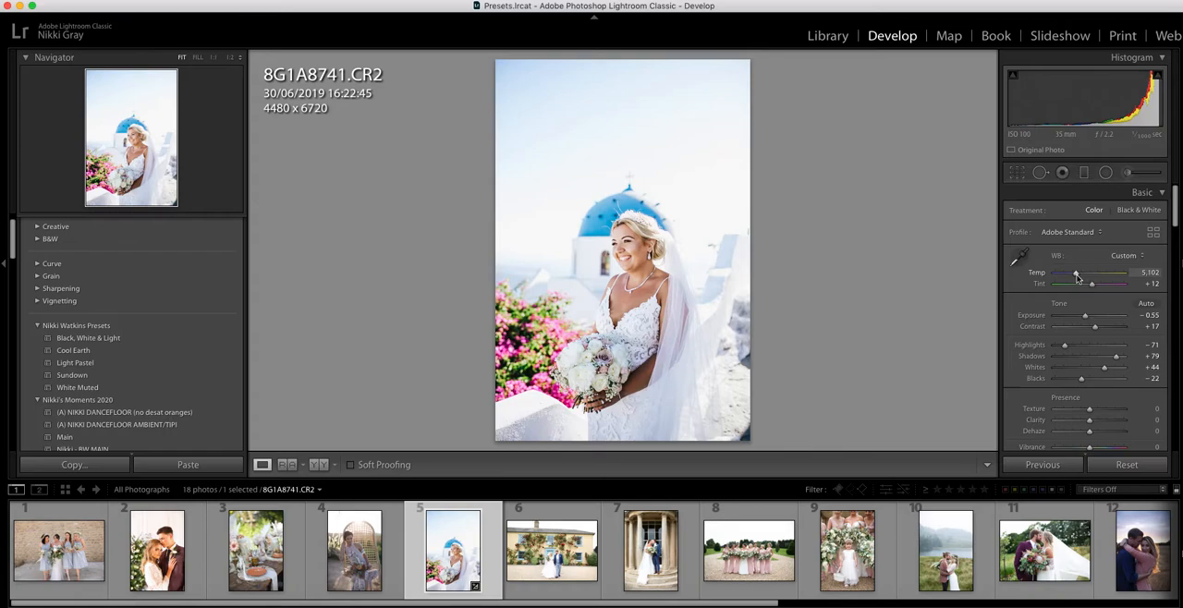
drag(1077, 279, 1079, 278)
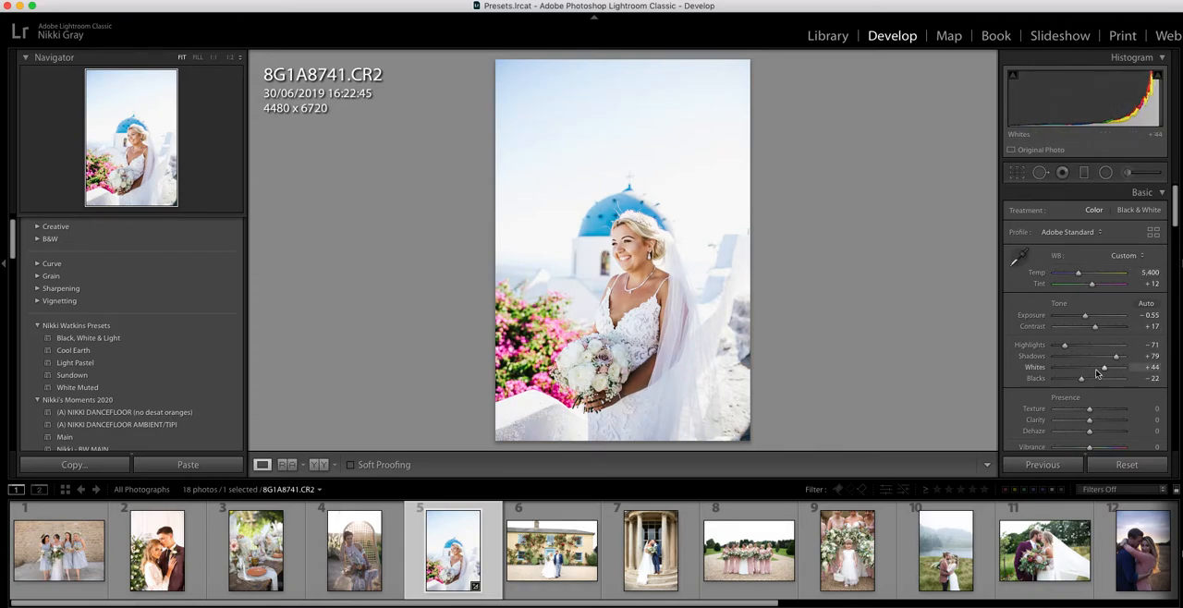
drag(1098, 374, 1096, 374)
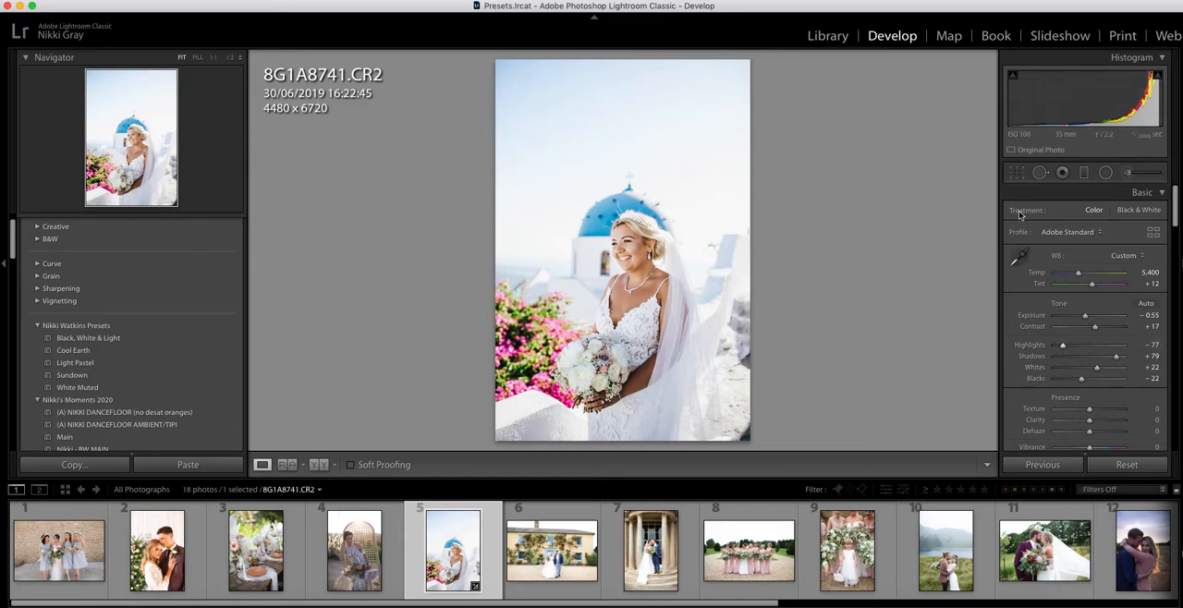
- Crop the bride portrait slightly tighter to about 4304 x 6538 and compare it side by side with its before version
click(1018, 175)
drag(753, 439, 748, 439)
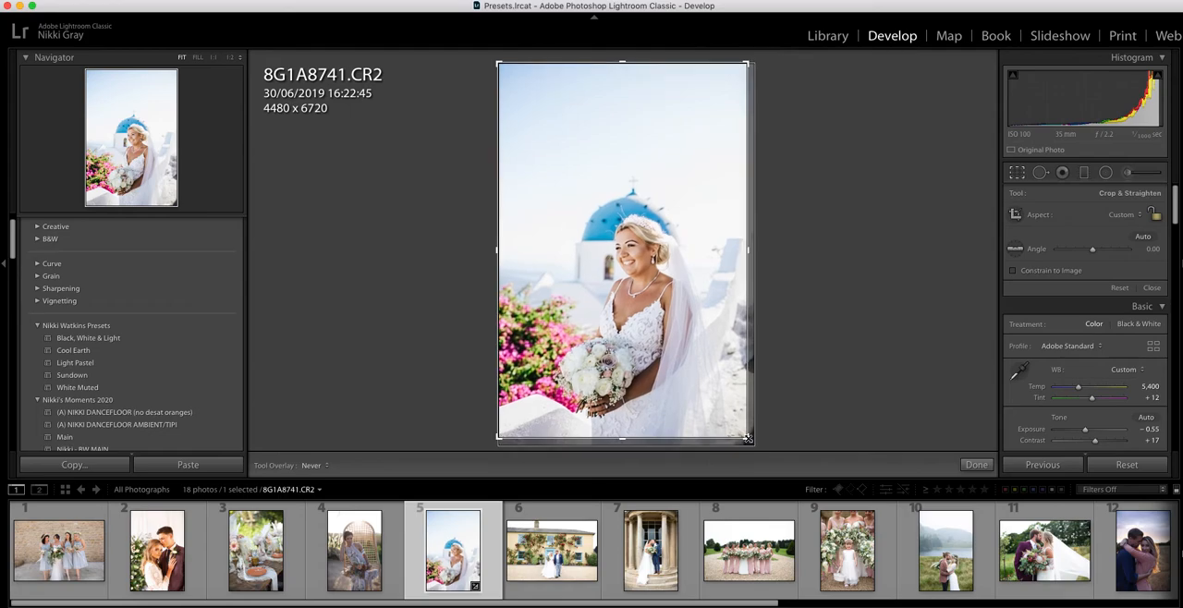
key(Return)
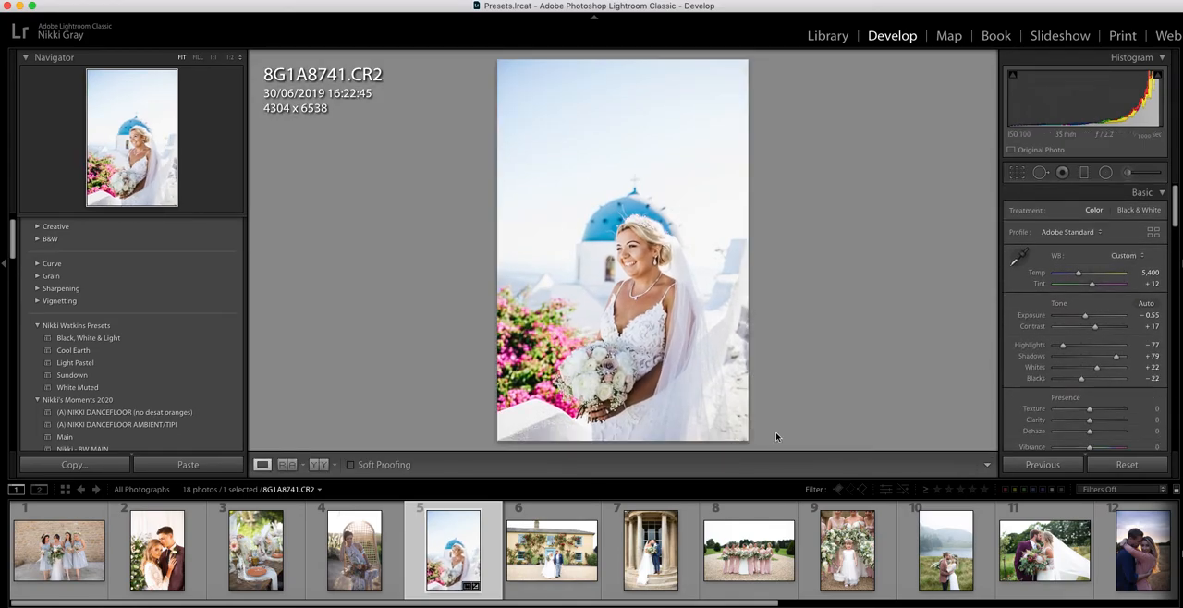
click(317, 465)
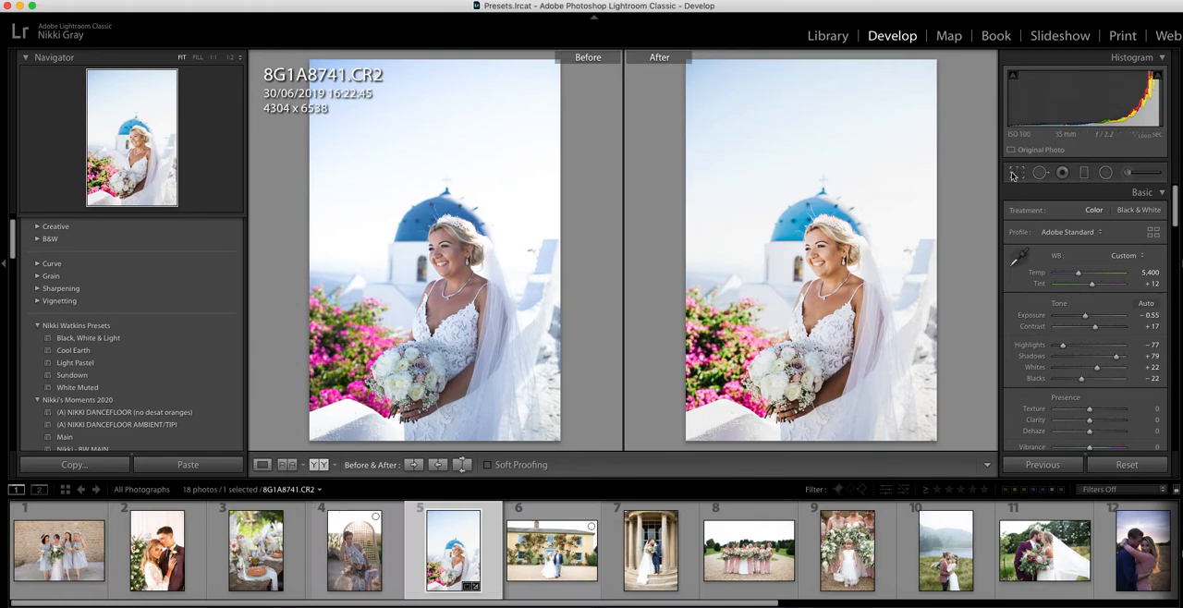
- Open the flower girl photo 8G1A9460.CR2 and crop it around the girl and bouquets to about 4107 x 5593
click(856, 564)
click(1017, 174)
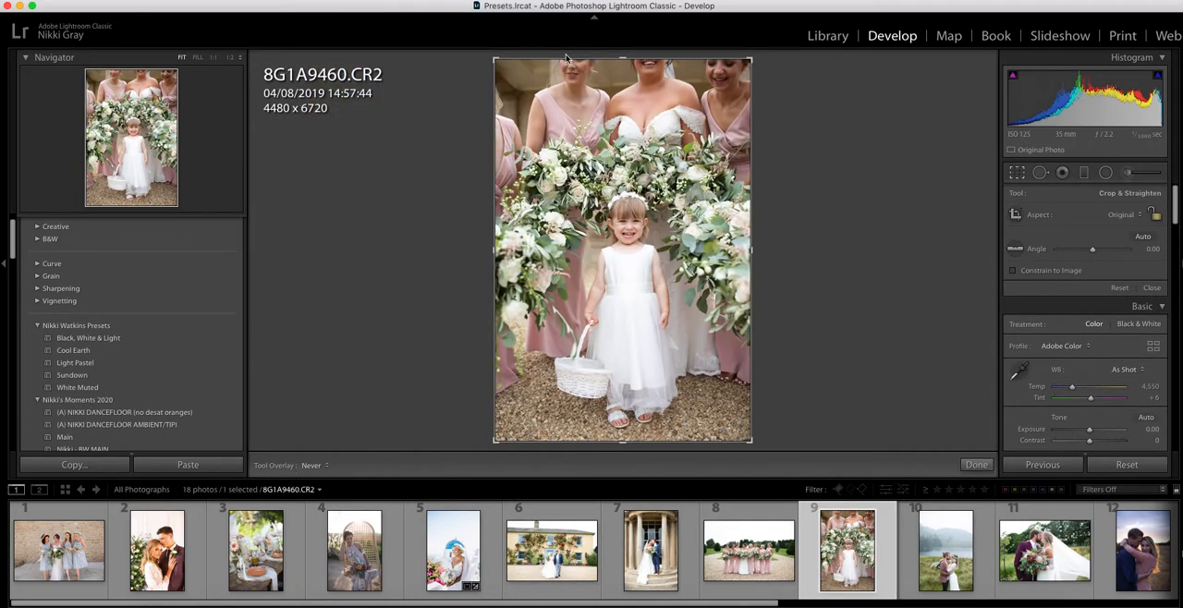
drag(719, 59, 720, 104)
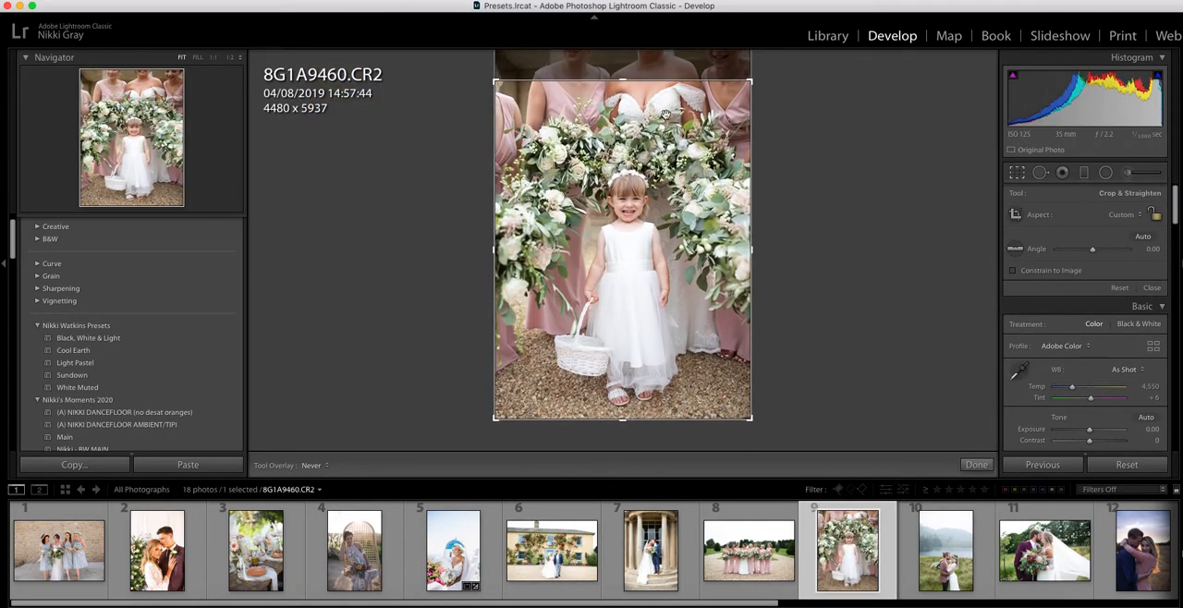
drag(496, 238, 509, 237)
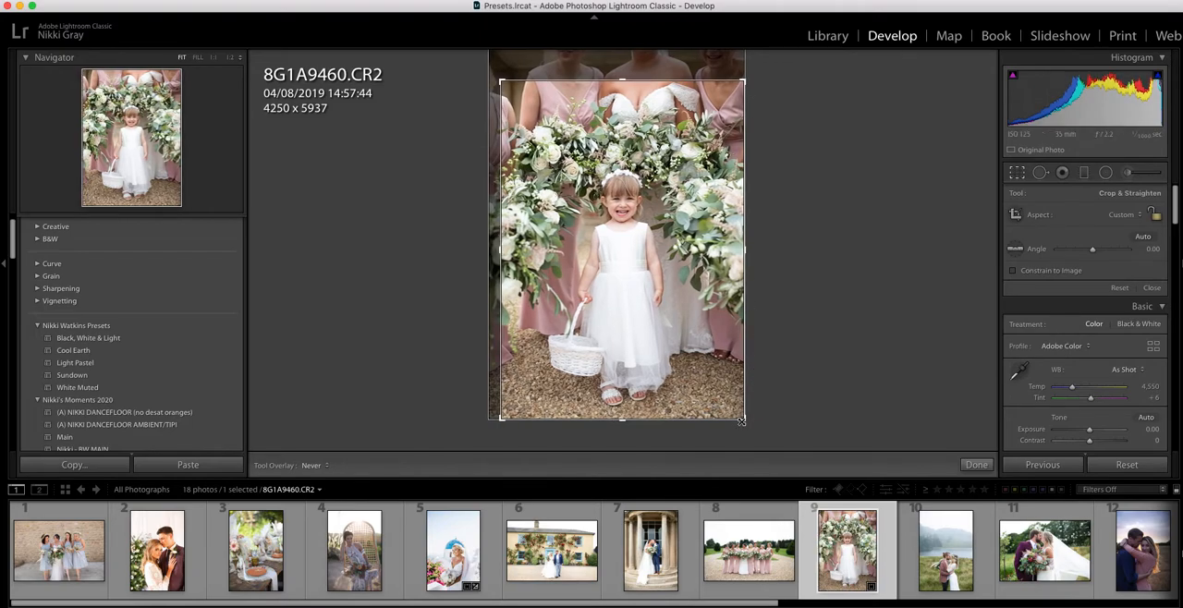
drag(741, 417, 738, 410)
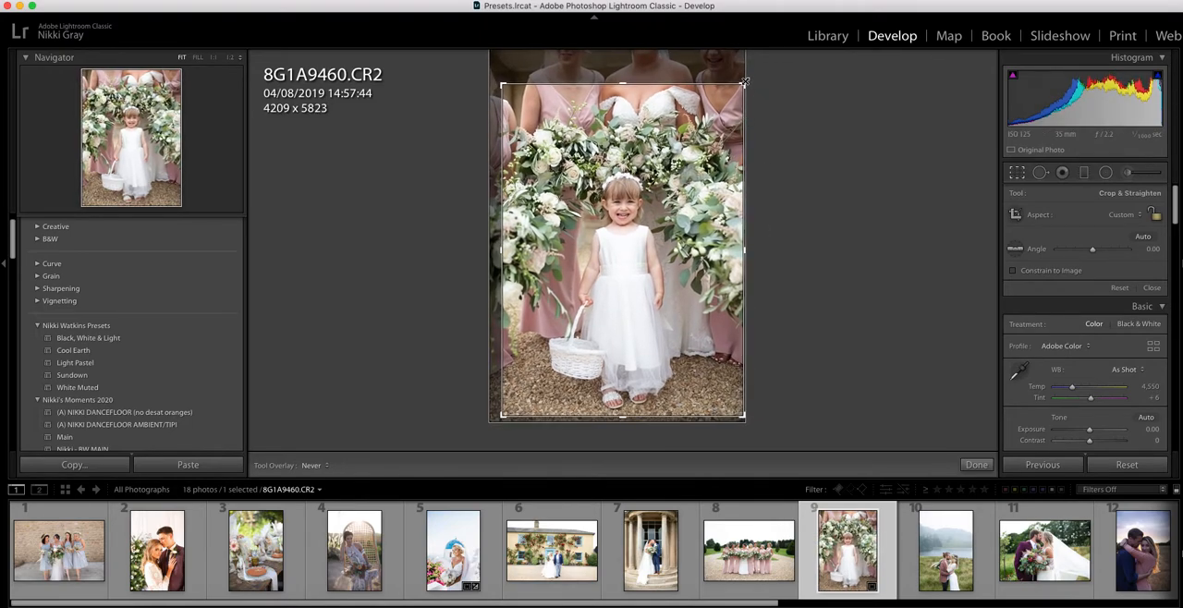
drag(741, 87, 736, 101)
key(Return)
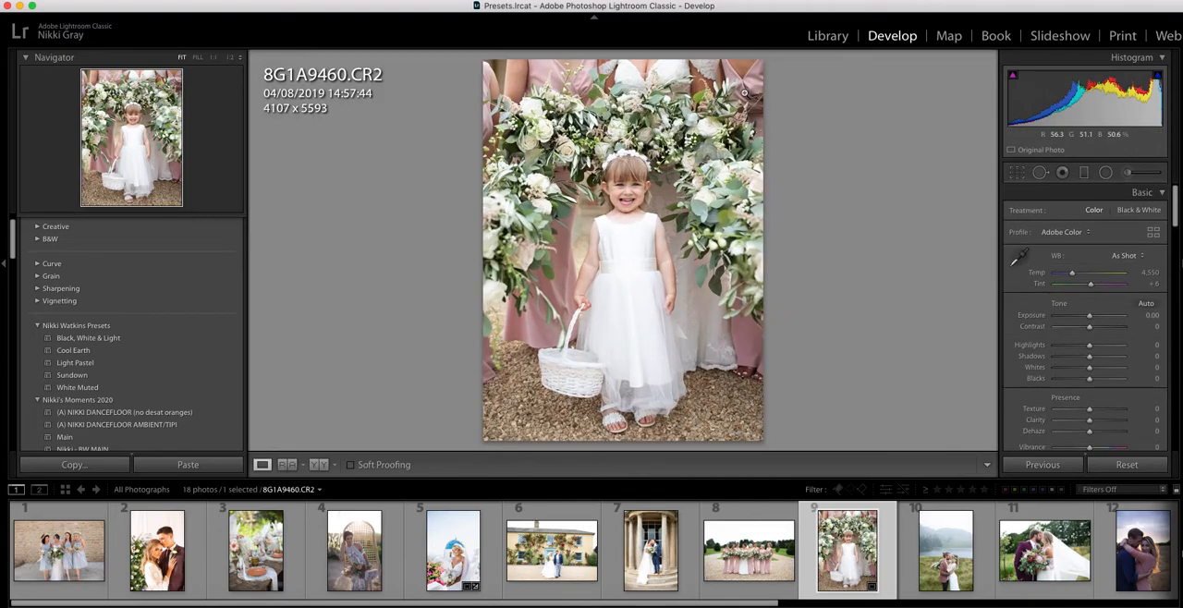
- Apply the Cool Earth preset to the flower girl photo and set Whites to -23 and Exposure to -0.05
click(127, 350)
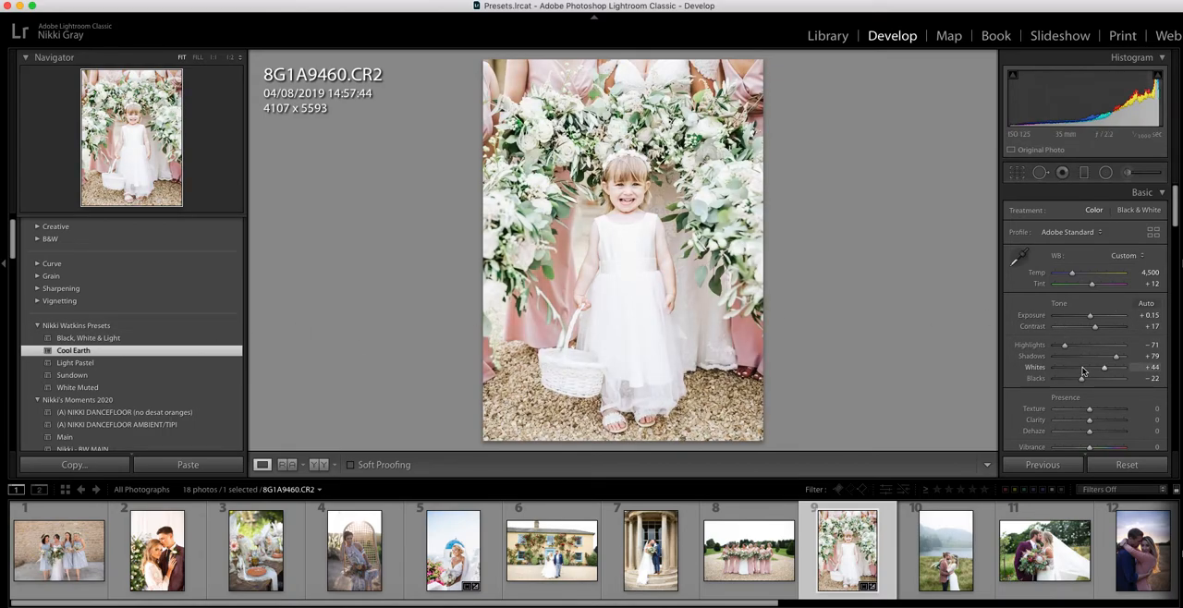
drag(1097, 370, 1087, 372)
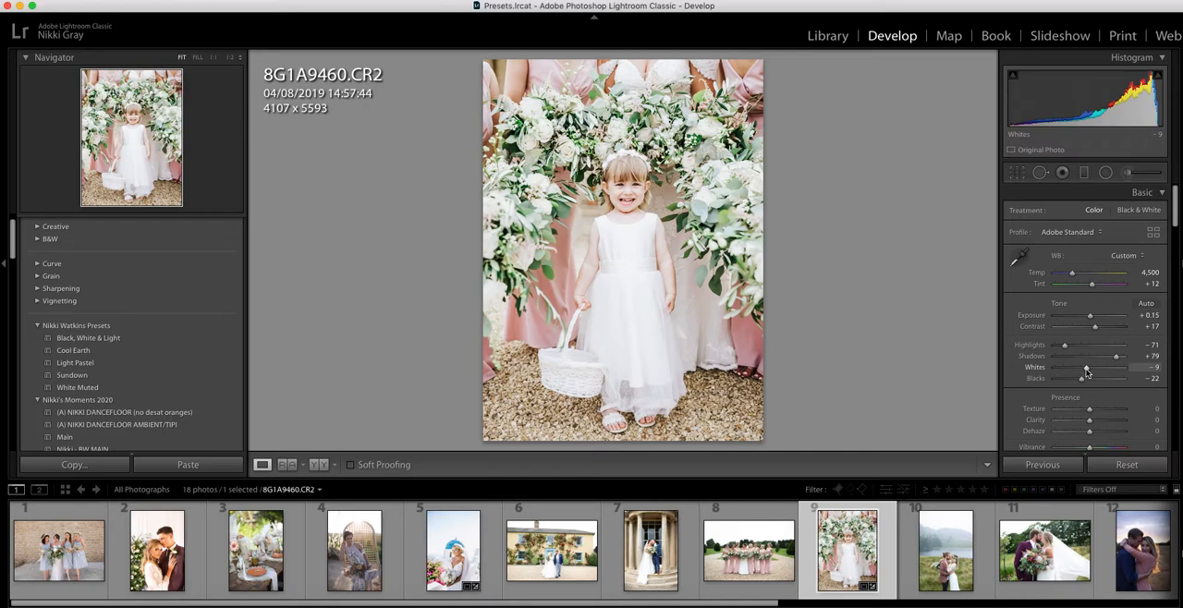
drag(1084, 371, 1081, 370)
drag(1091, 317, 1091, 319)
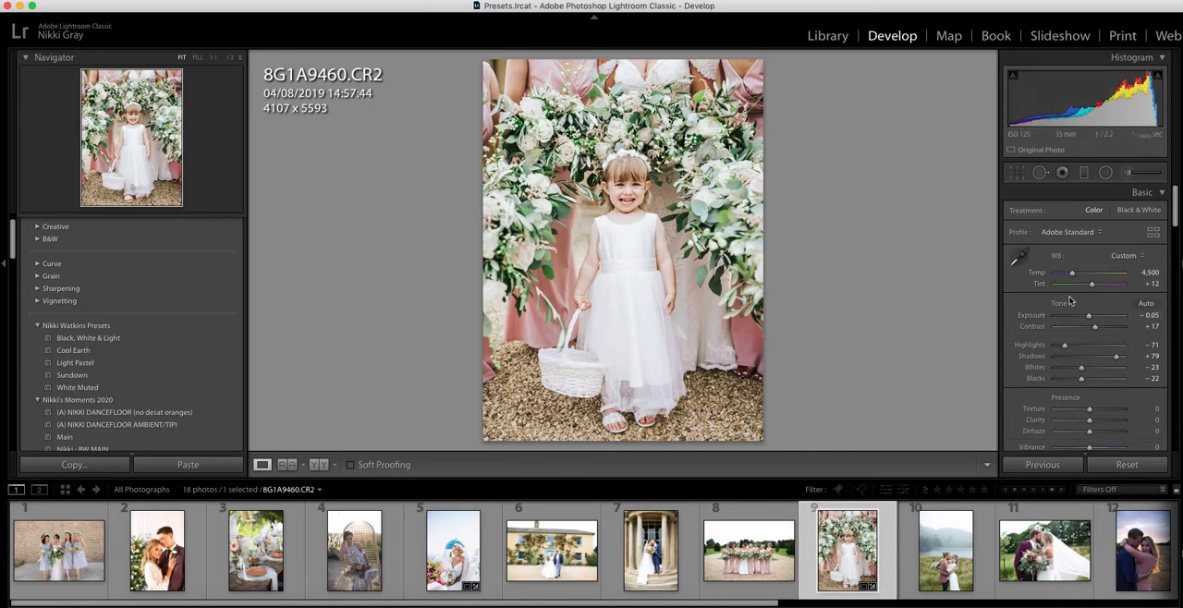
- Lower the flower girl photo's HSL green saturation to -45 and recheck its crop
scroll(1069, 301, down, 10)
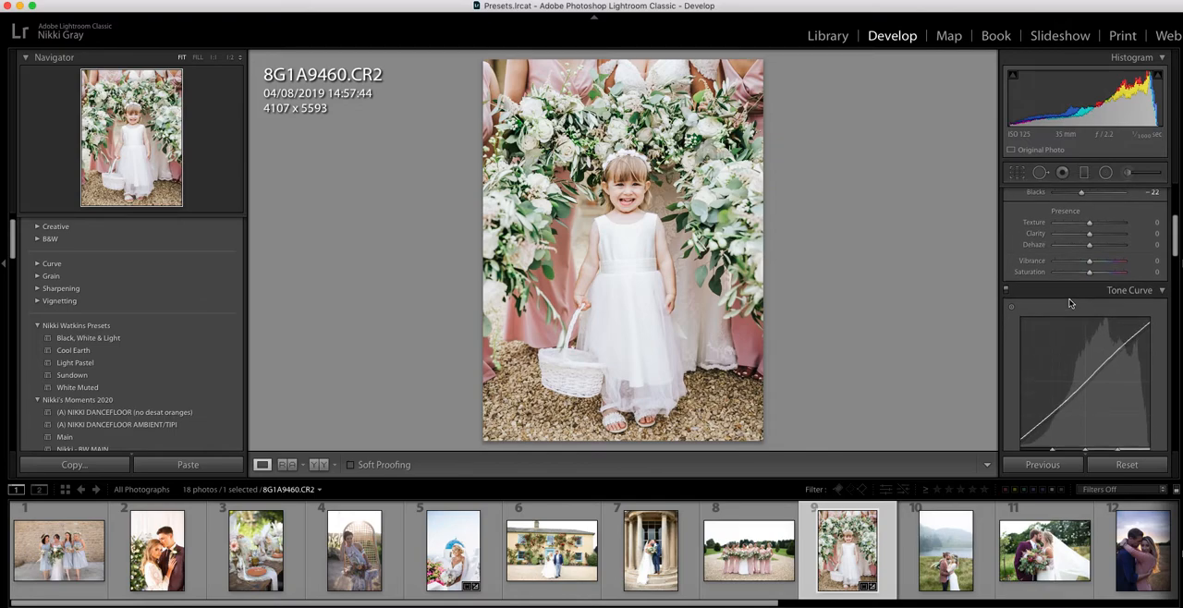
scroll(1134, 367, down, 8)
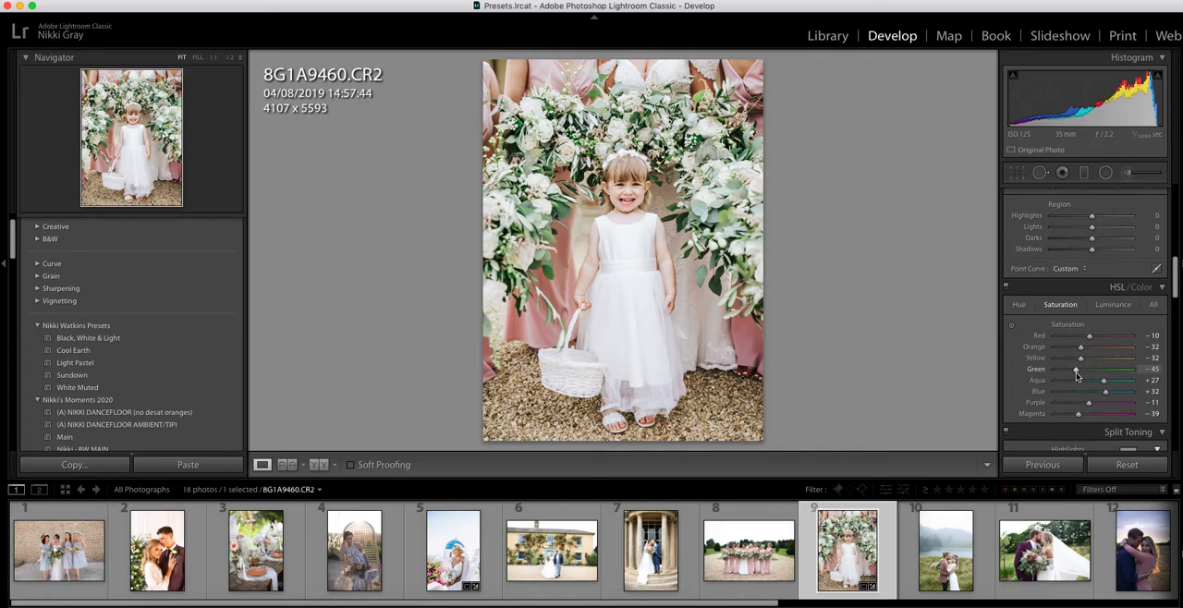
click(1017, 173)
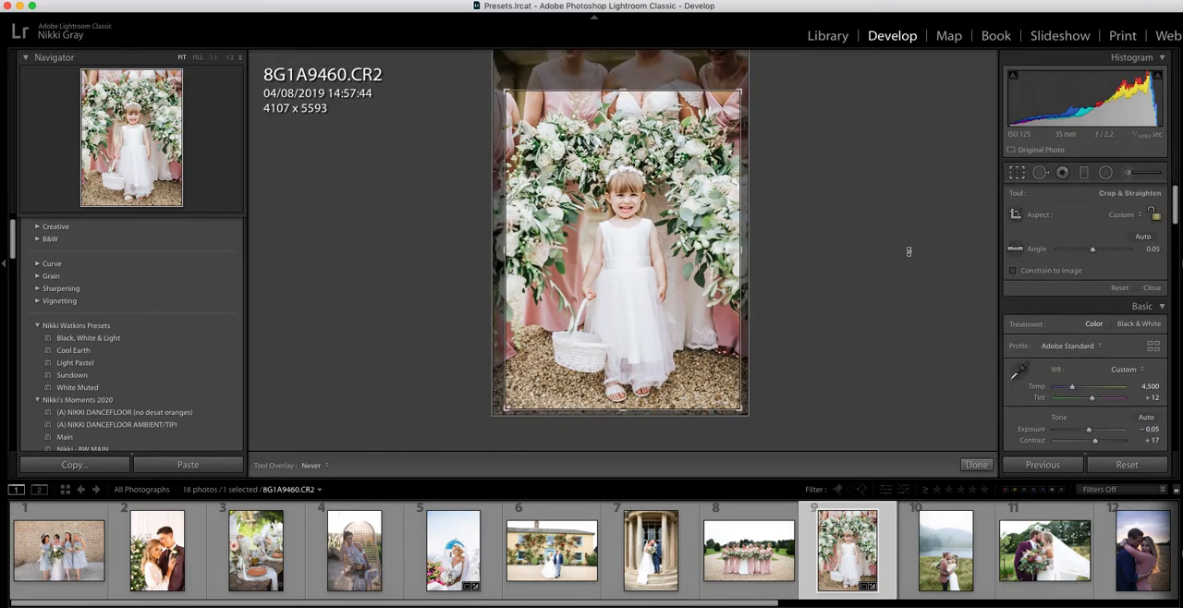
key(Return)
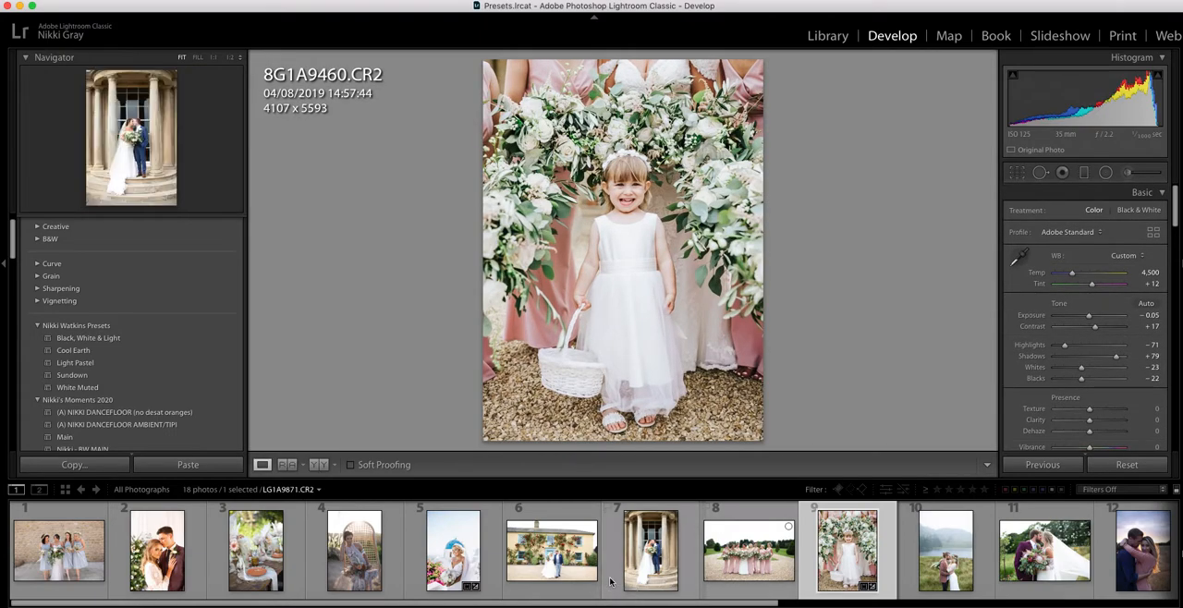
- Apply Cool Earth to the bridesmaids photo 8G1A0131.CR2, then crop it to about 5806 x 4145 with a 0.85 straightening angle
click(75, 565)
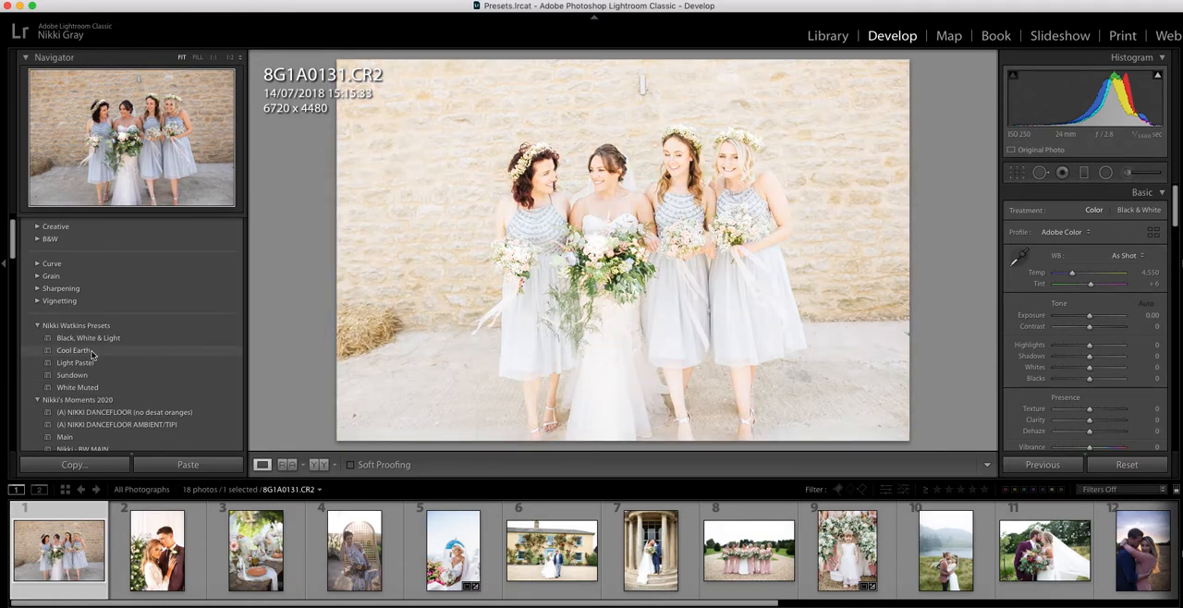
click(91, 352)
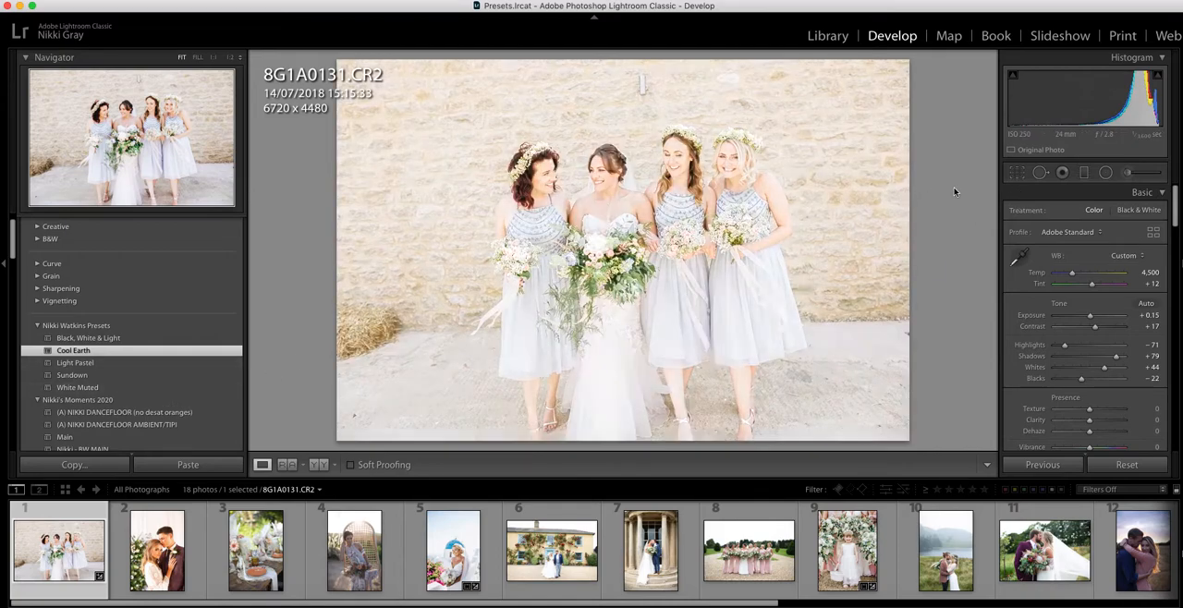
click(1017, 173)
drag(342, 431, 387, 419)
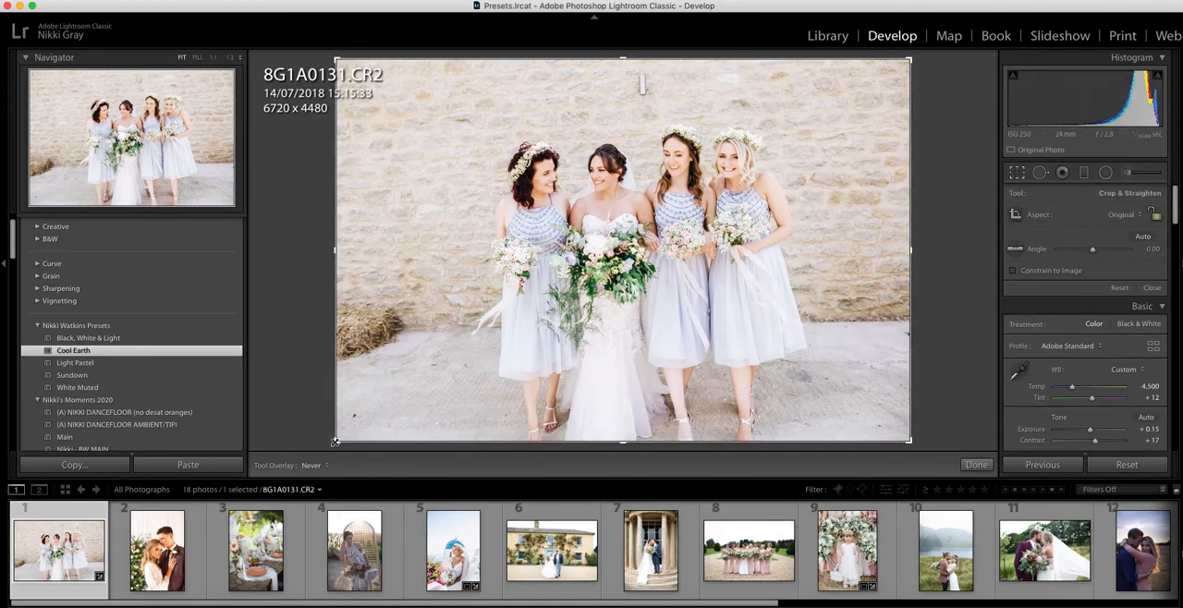
drag(886, 71, 927, 91)
key(Return)
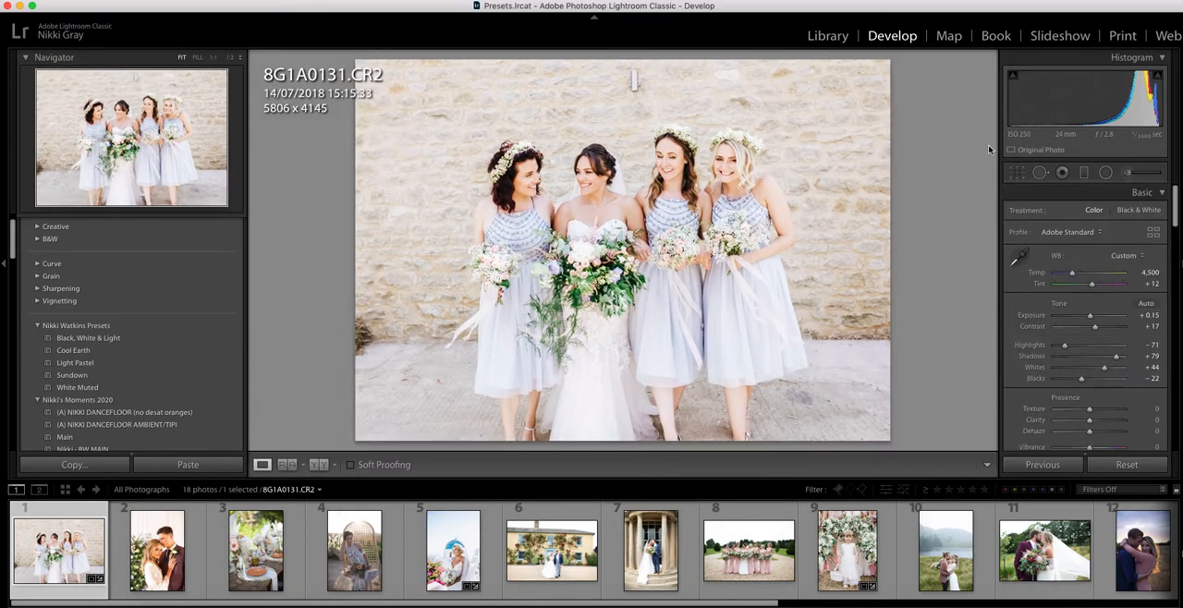
- Remove the fixture on the wall above the bridesmaids with a Heal spot of size 79, feather 26 and opacity 100
click(1040, 172)
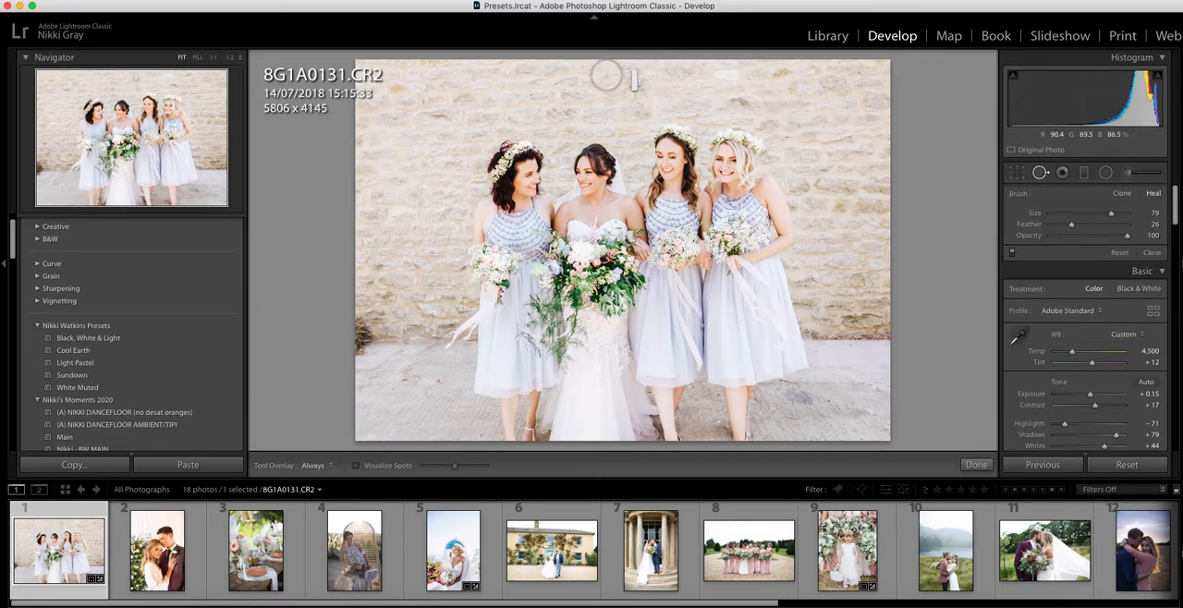
click(638, 82)
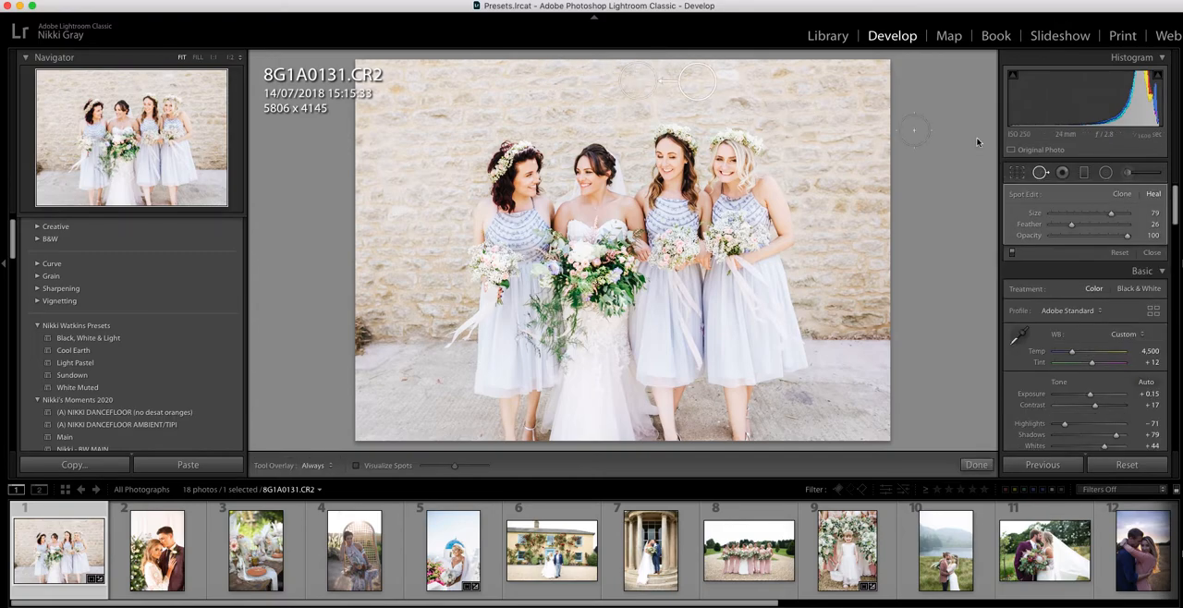
click(1026, 172)
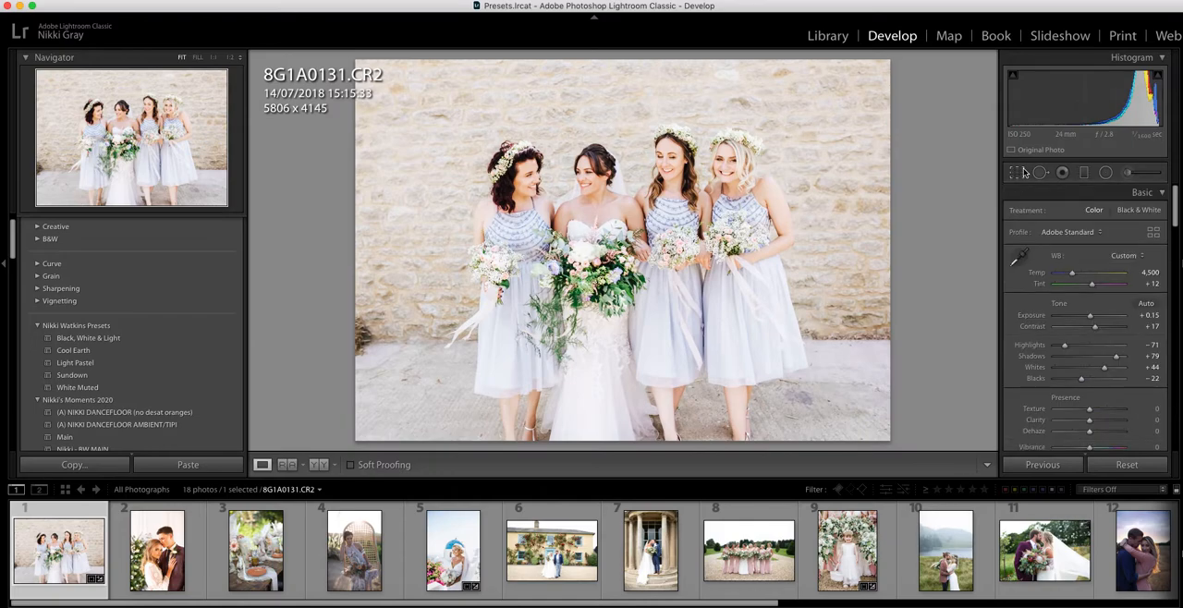
- Tighten the bridesmaids crop to about 5479 x 3903 and straighten it to an angle of 1.16
click(1017, 173)
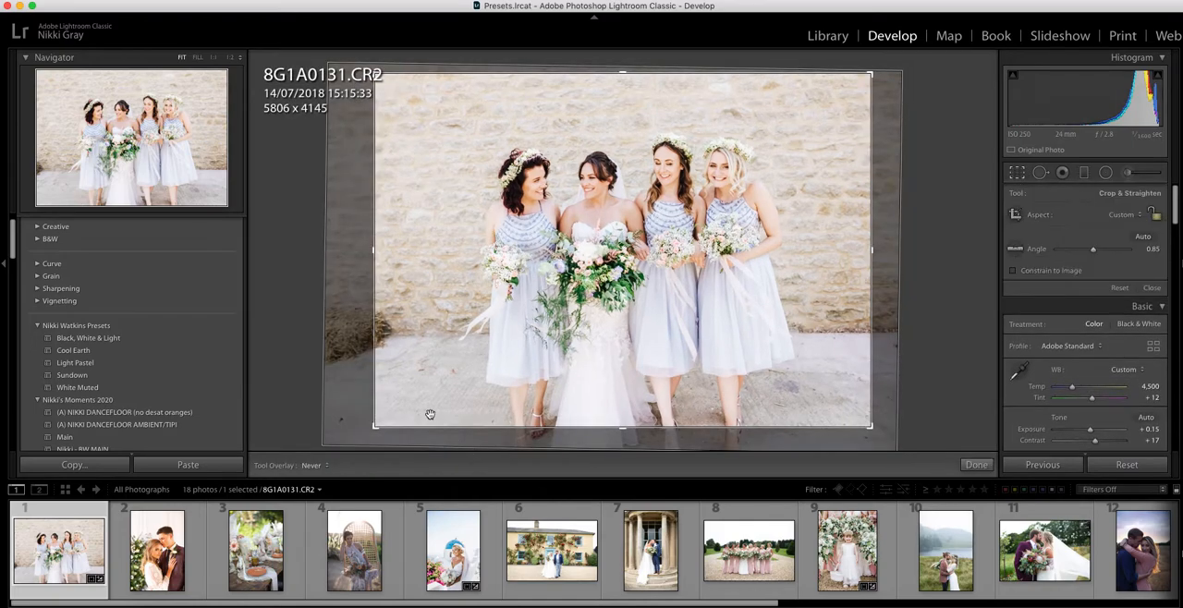
drag(374, 429, 388, 418)
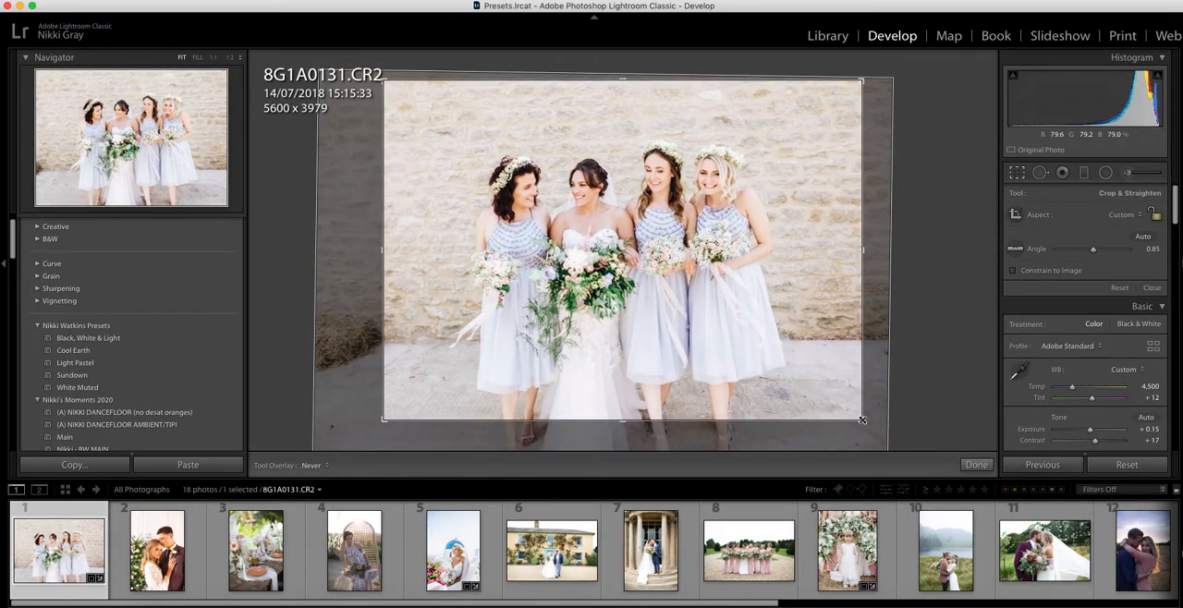
drag(879, 418, 888, 404)
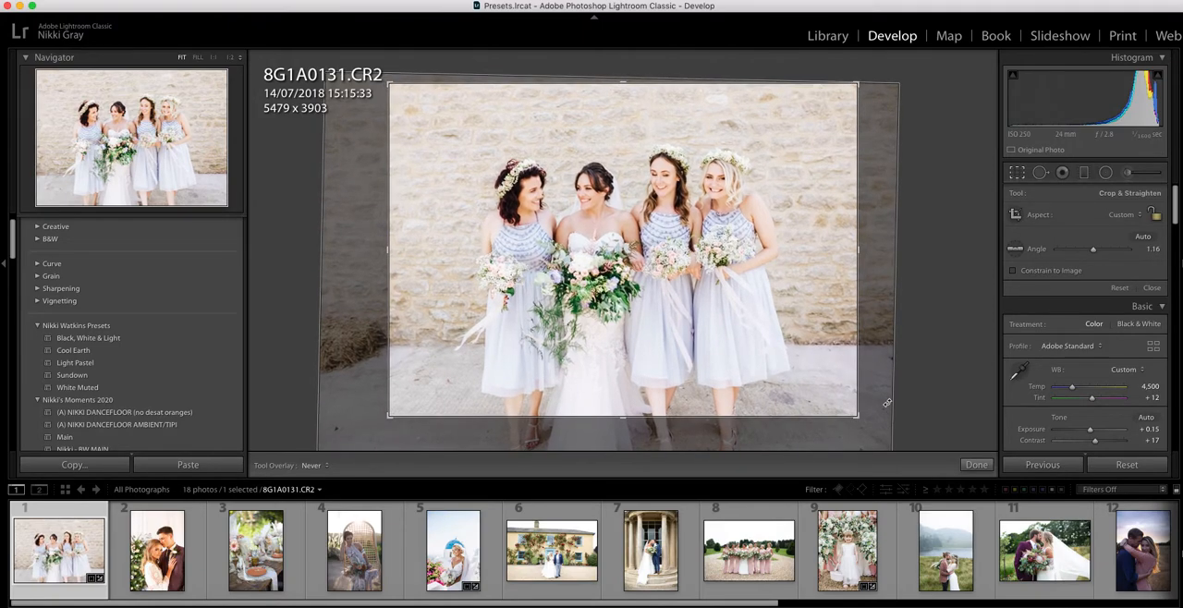
key(Return)
- Lower the bridesmaids photo's Whites to +14
drag(1104, 371, 1096, 373)
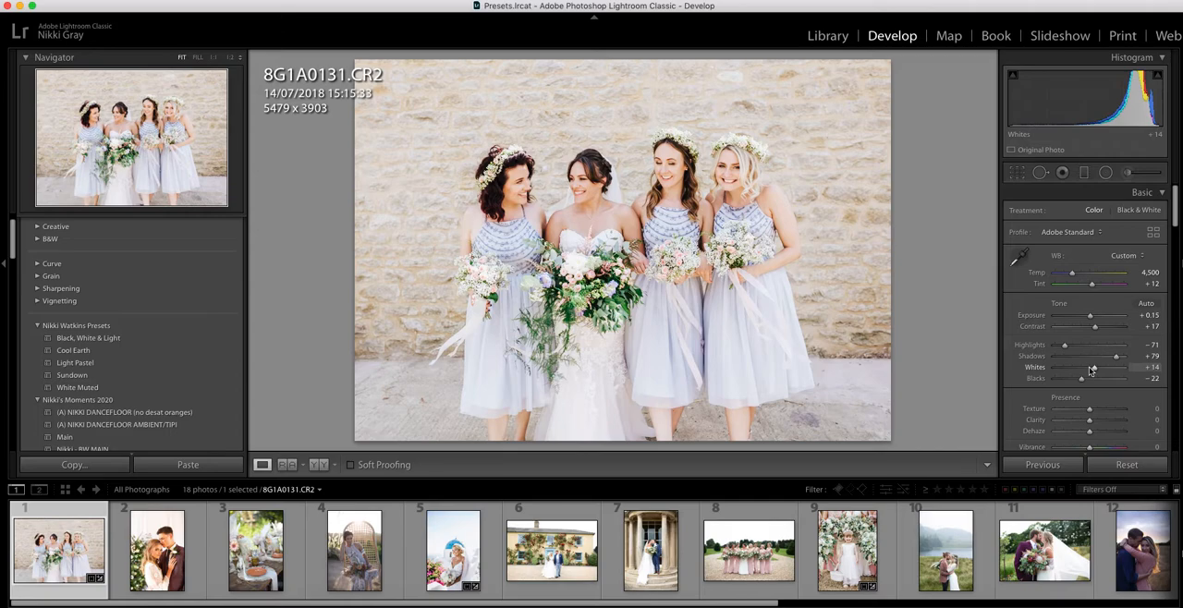
scroll(1091, 372, down, 1)
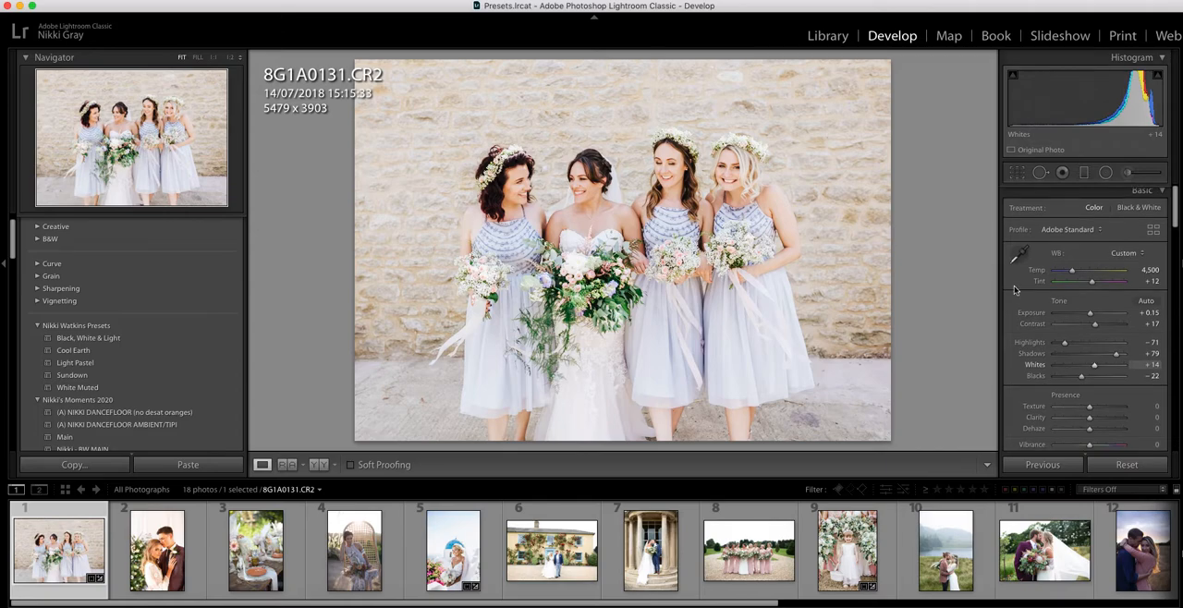